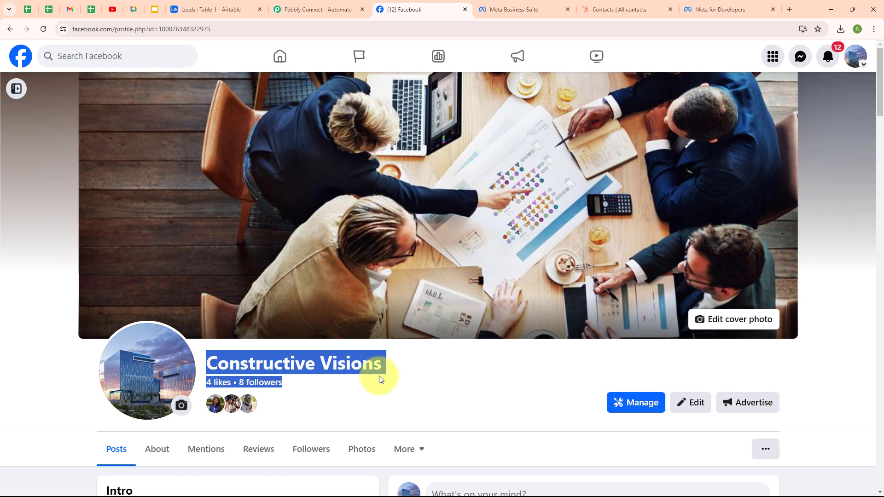
Leave the Constructive Visions Facebook page and bring up the 11-record HubSpot contacts list.
left_click(337, 287)
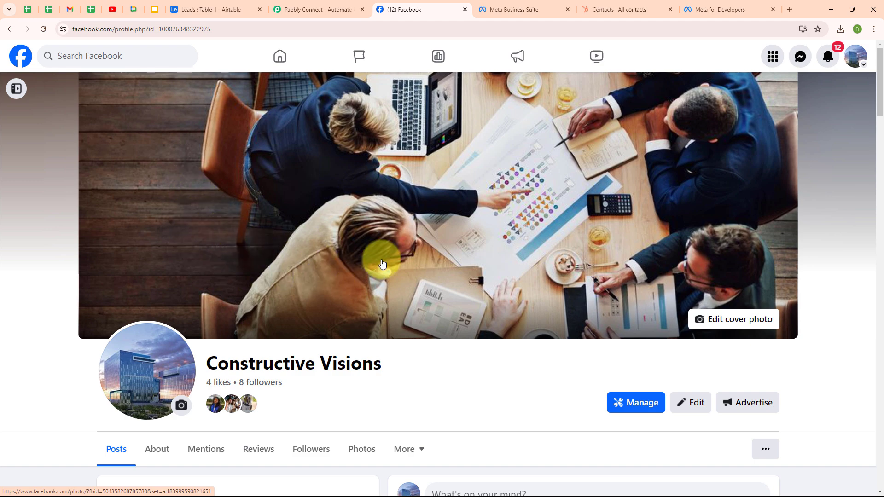
left_click(614, 14)
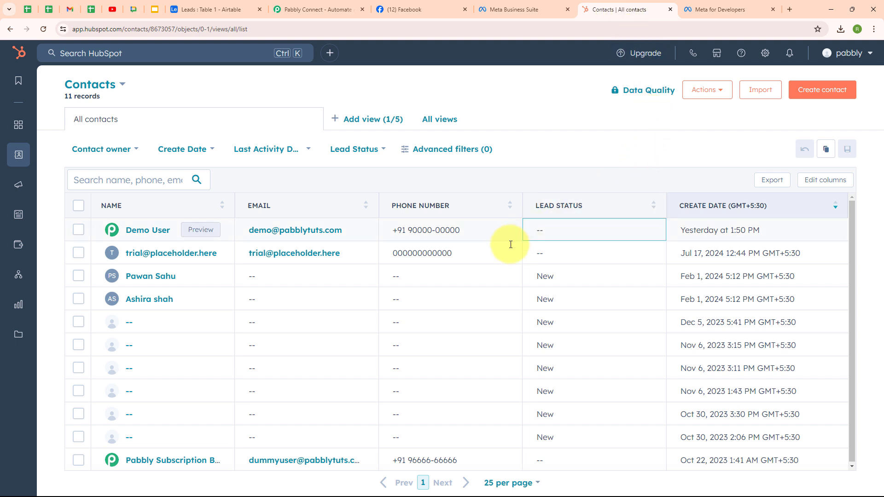
Switch to the Airtable Leads table holding one sample lead.
left_click(239, 14)
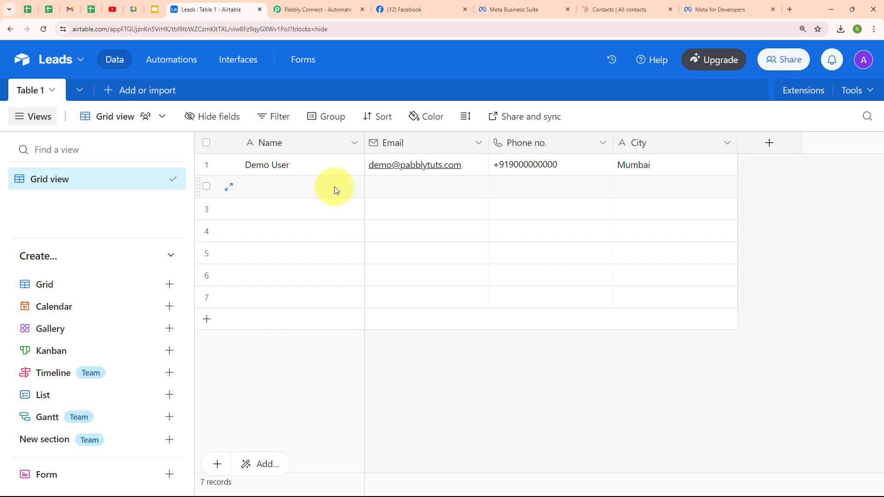
Switch to the Pabbly Connect home page.
left_click(329, 6)
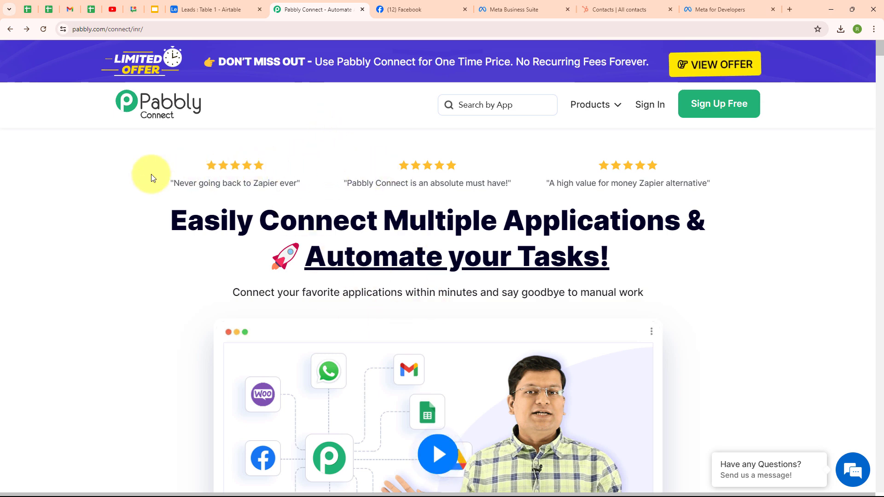
Sign in to Pabbly and launch Pabbly Connect from the All Pabbly Apps page.
left_click(171, 31)
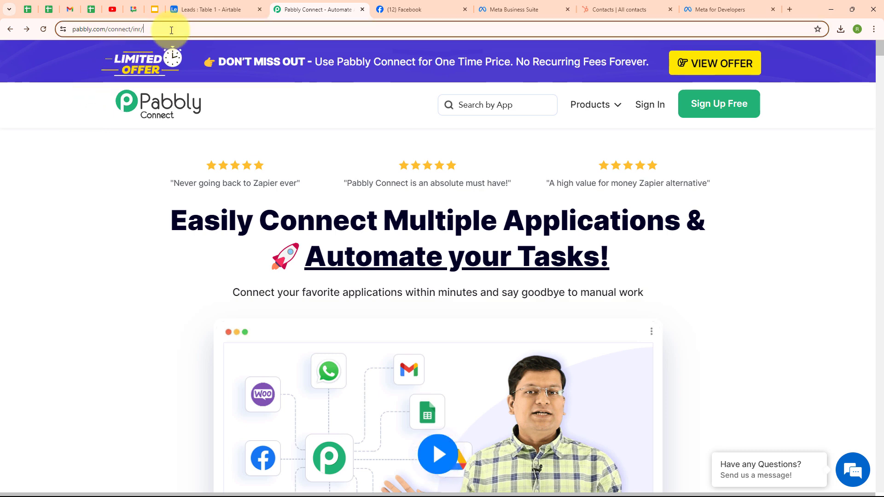
left_click(138, 218)
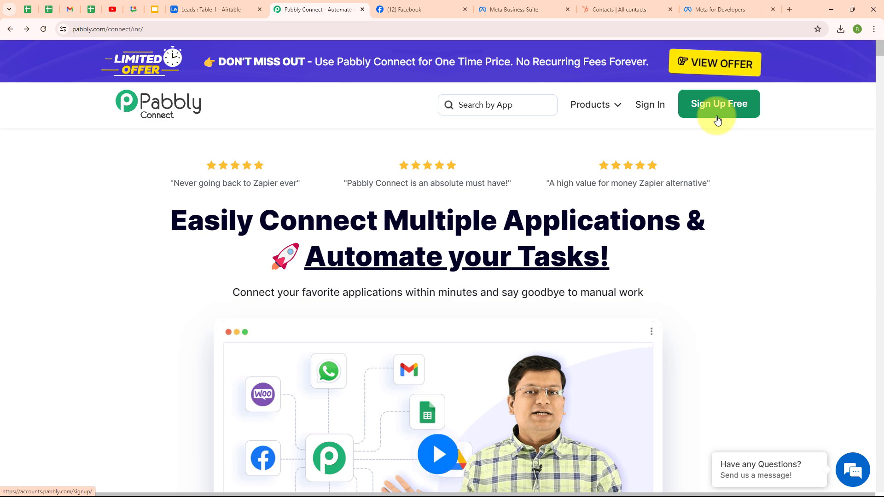
left_click(657, 111)
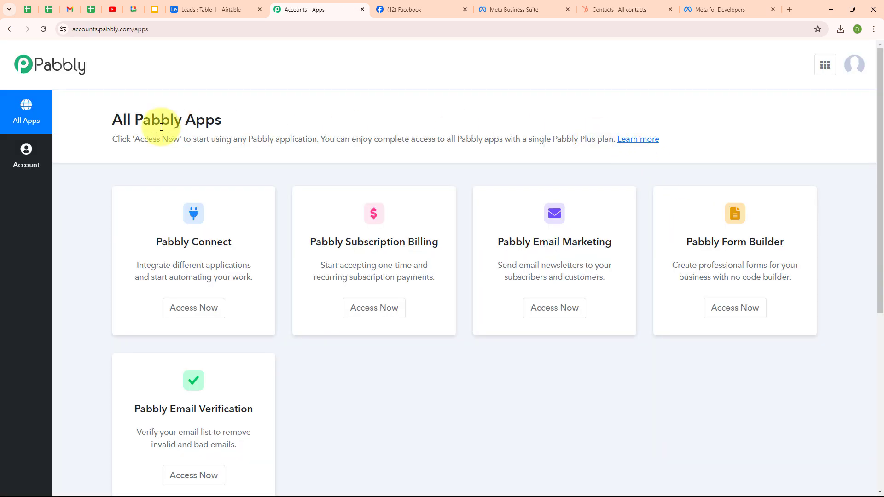
triple_click(189, 124)
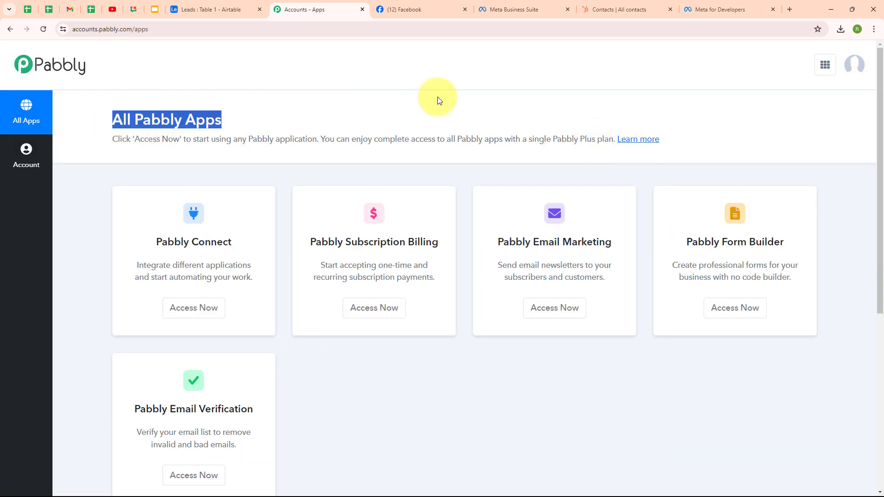
left_click(437, 100)
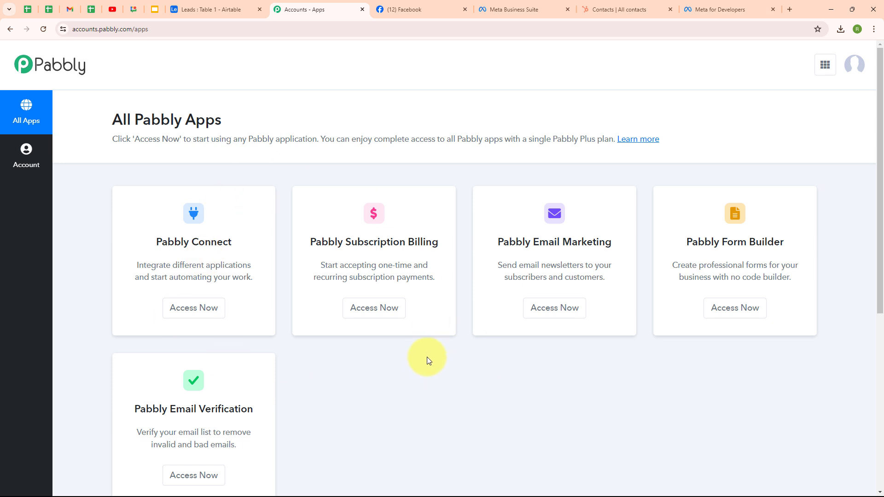
left_click(201, 317)
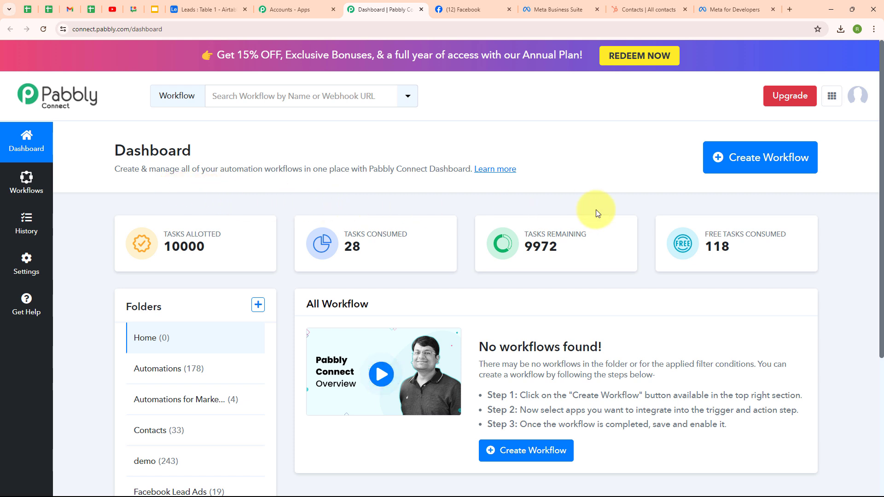
Start a new workflow with the pasted name, filed in the Automations folder.
left_click(775, 172)
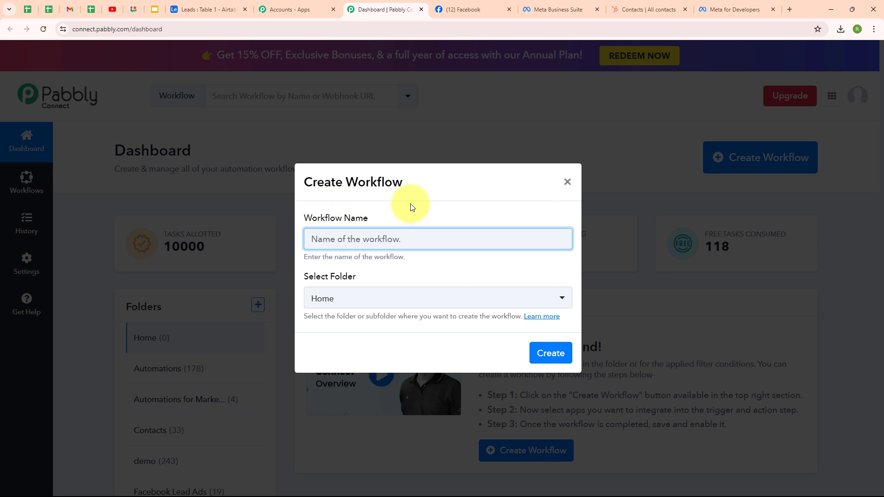
key("ctrl+v")
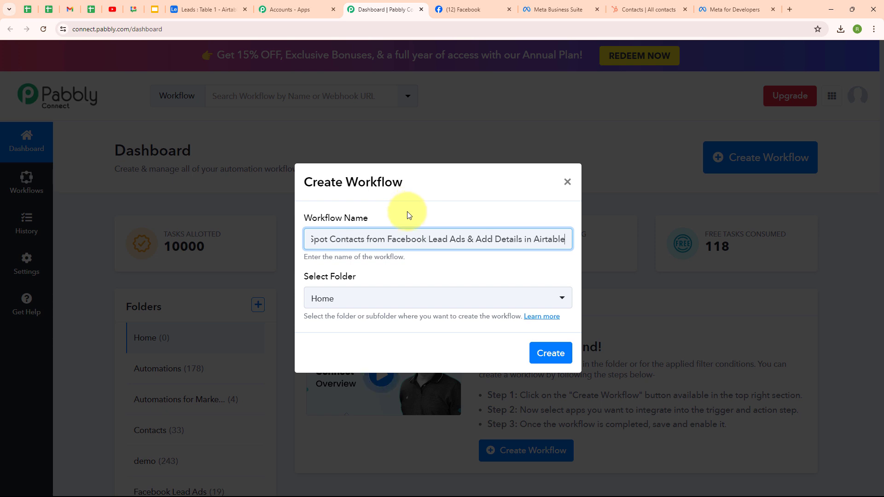
left_click(450, 266)
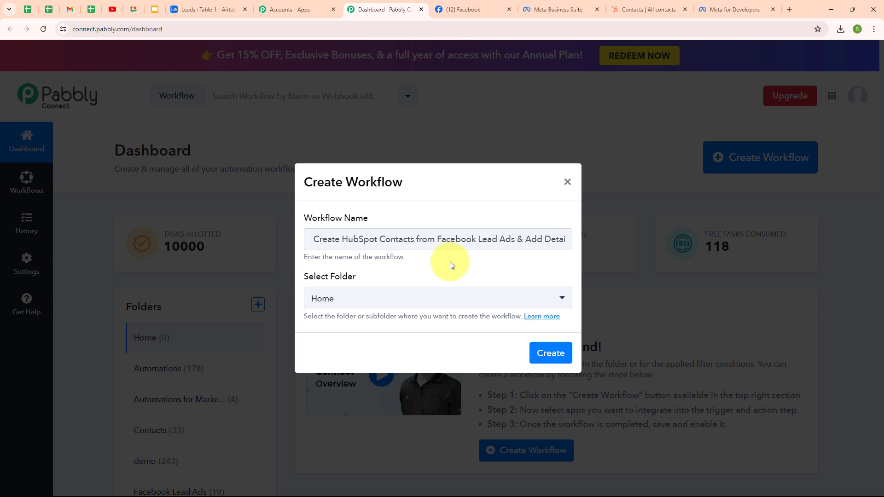
left_click(380, 303)
left_click(367, 137)
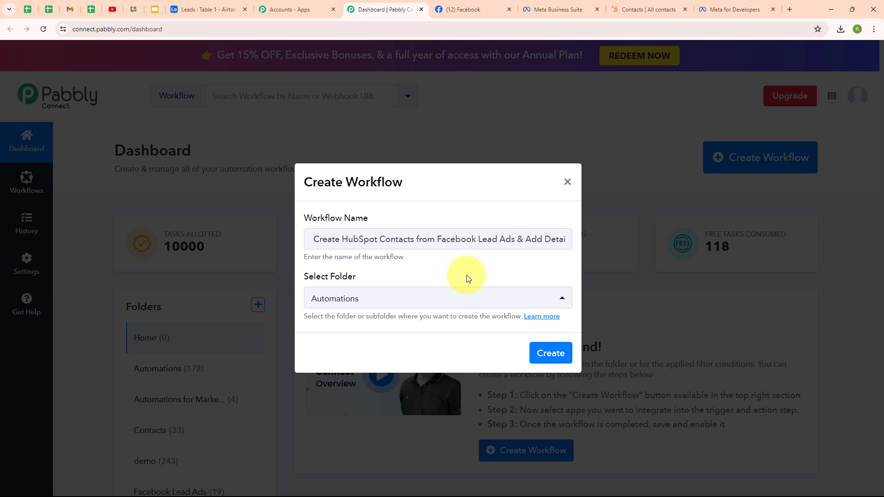
Read the workflow folders help page, then create the workflow.
left_click(543, 316)
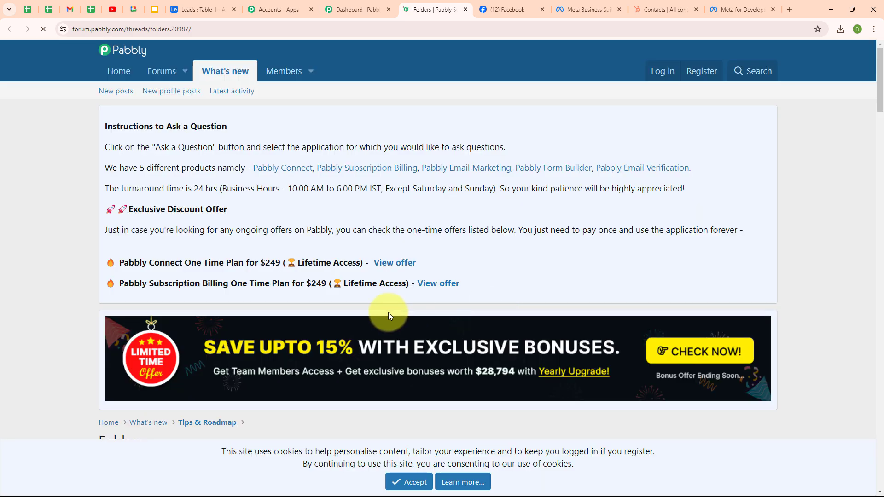
scroll(557, 302, "down", 4)
scroll(558, 305, "down", 5)
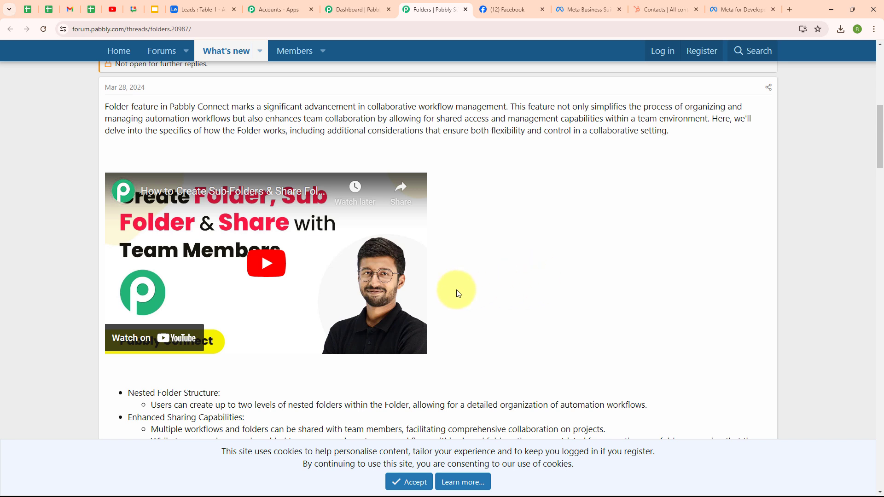
left_click(465, 10)
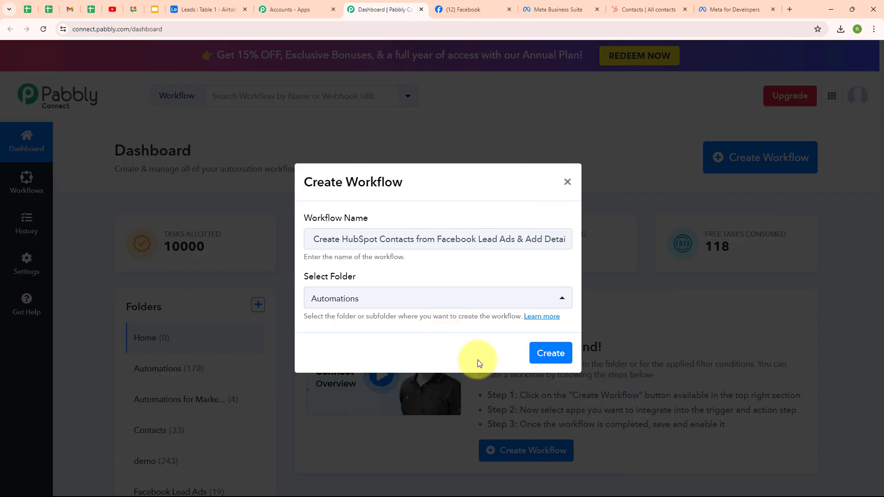
left_click(554, 364)
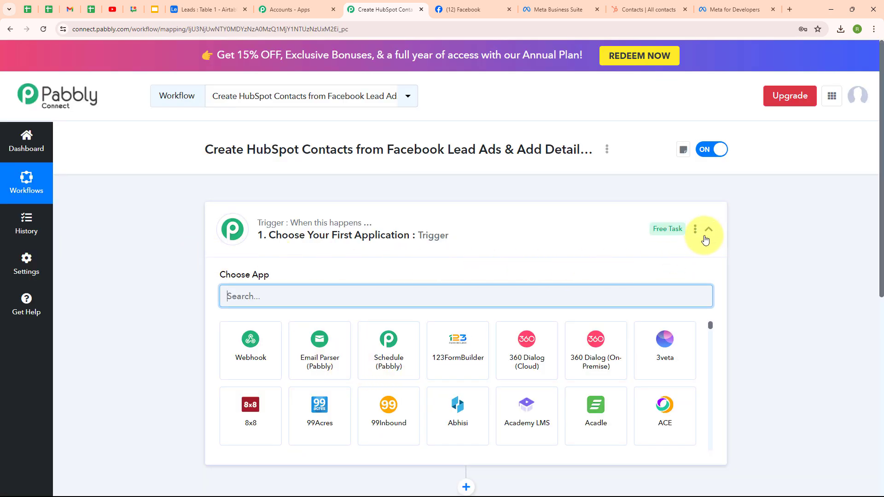
Search 'face' in the trigger's app list and choose Facebook Lead Ads.
left_click(706, 236)
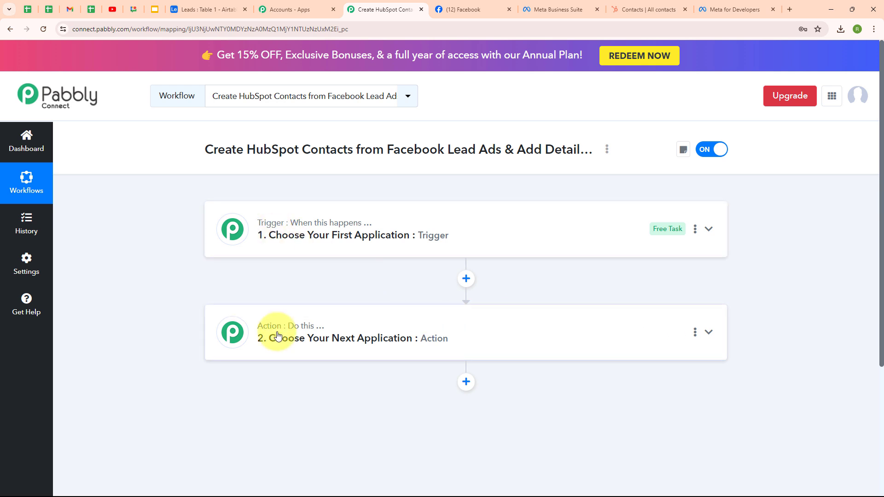
mouse_move(243, 227)
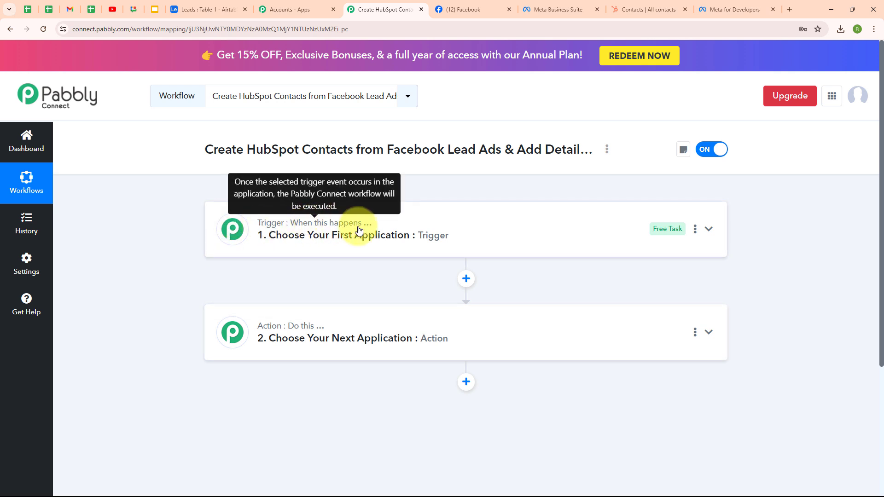
mouse_move(296, 329)
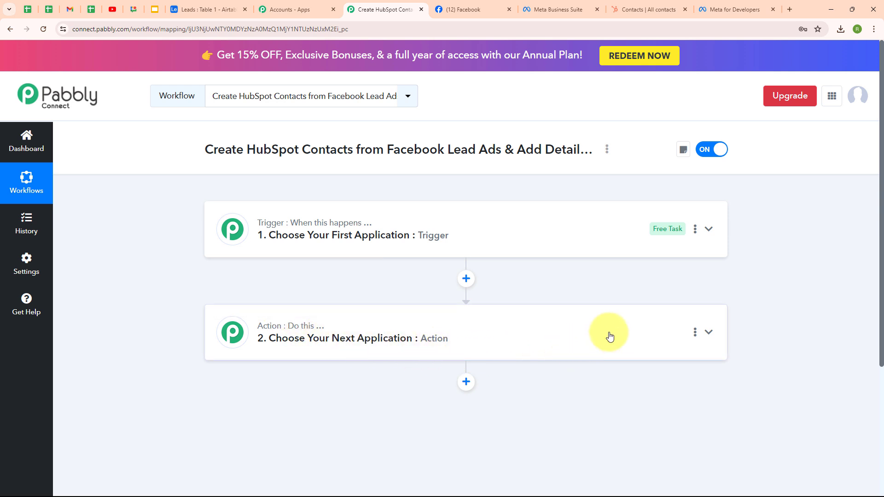
left_click(707, 229)
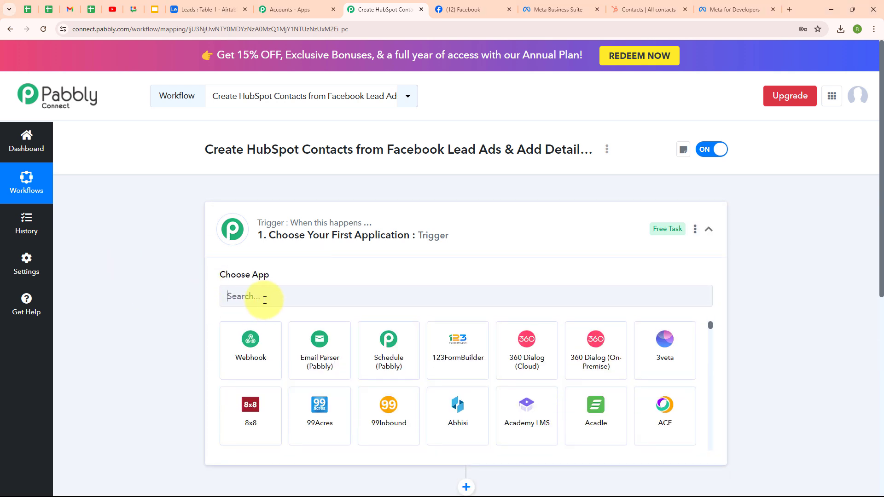
left_click(264, 300)
type("face")
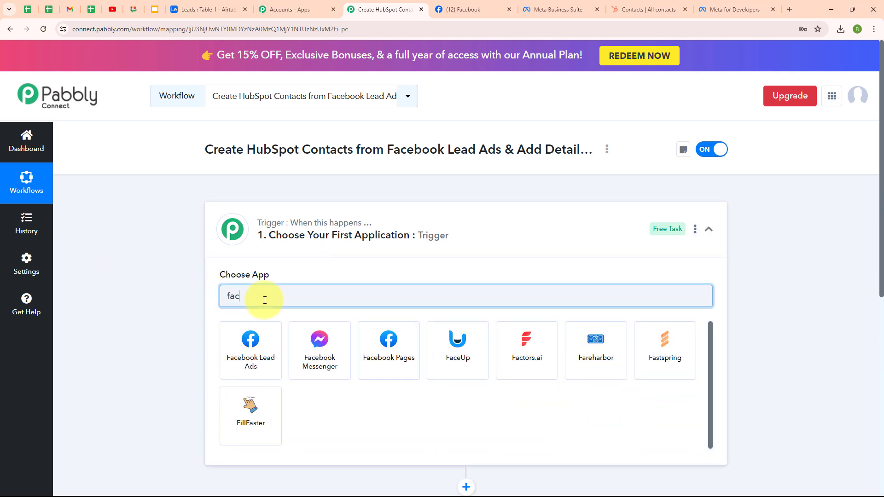
left_click(250, 351)
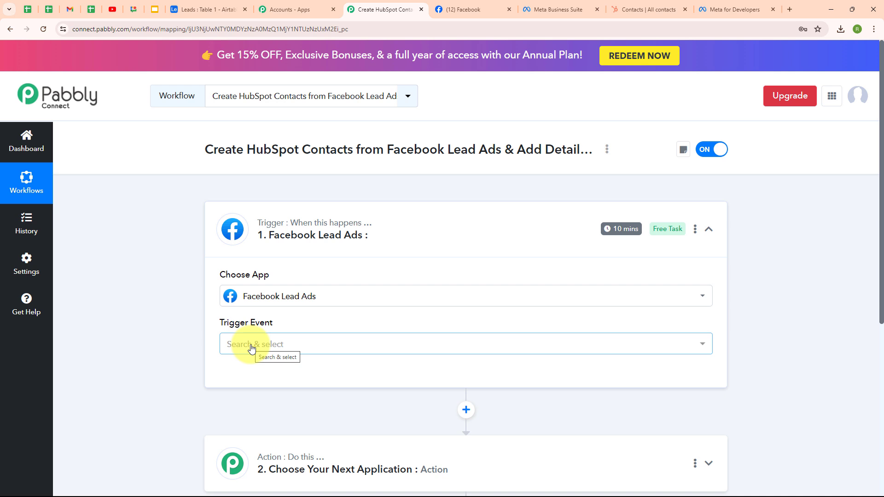
Set the trigger event to New Lead (Instant) and authorize a new Facebook Lead Ads connection.
left_click(251, 348)
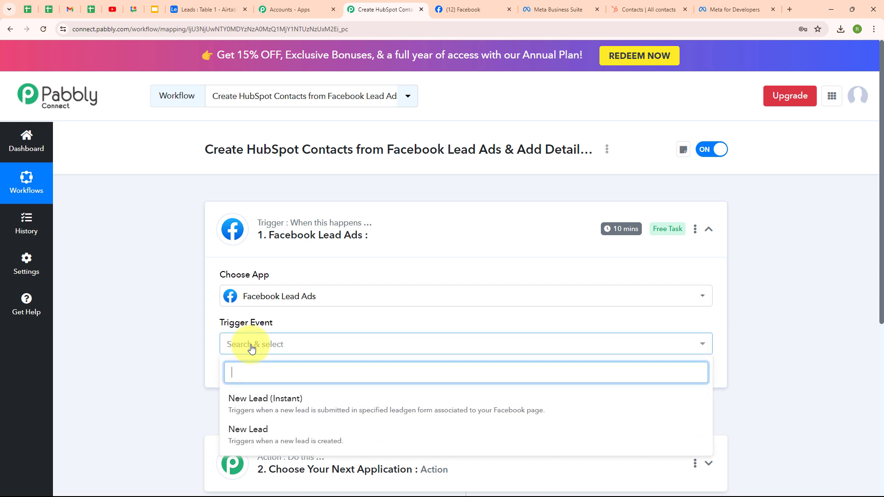
left_click(275, 407)
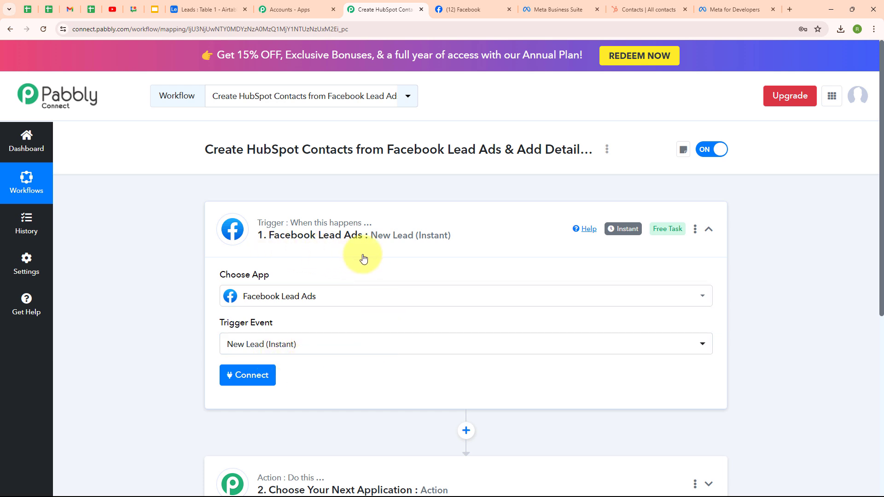
left_click(247, 376)
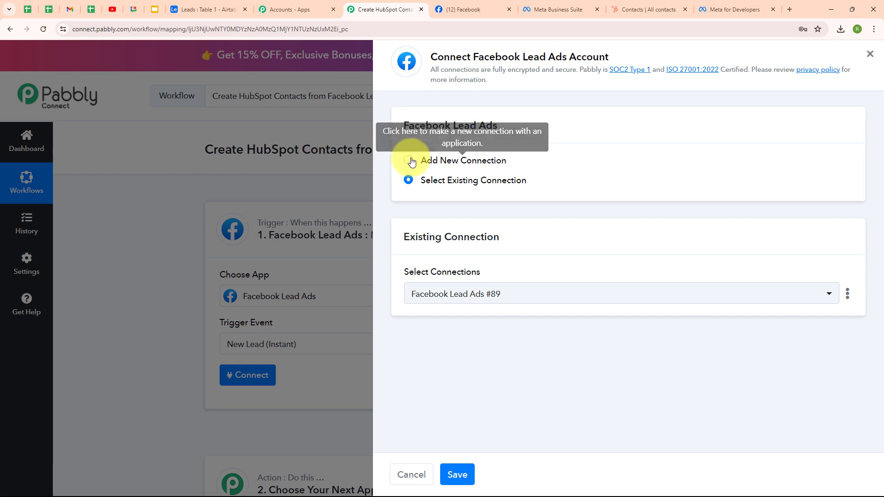
left_click(409, 161)
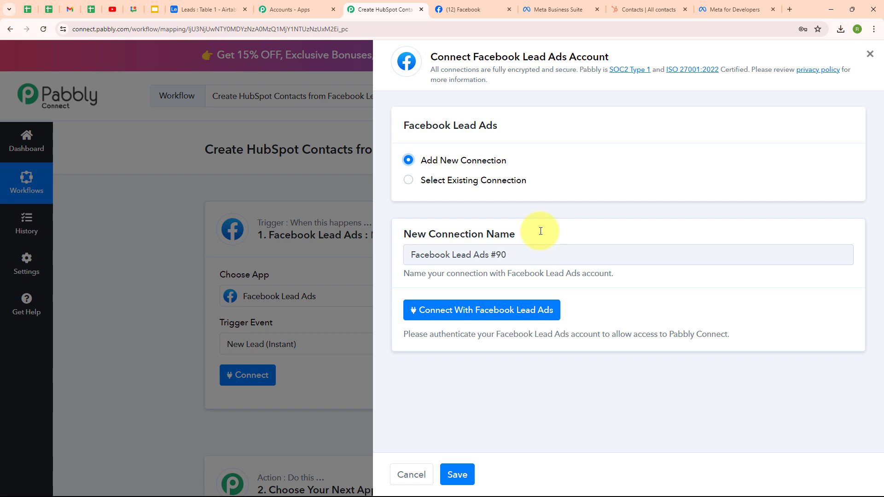
left_click(483, 311)
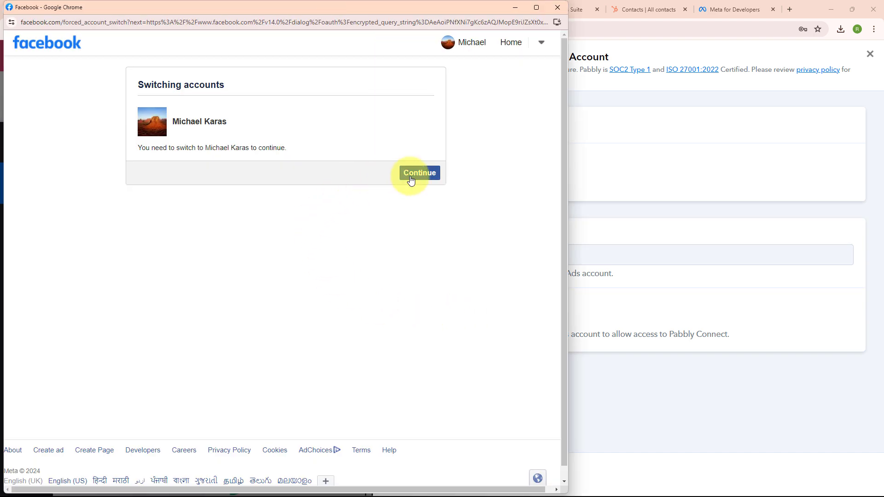
left_click(410, 180)
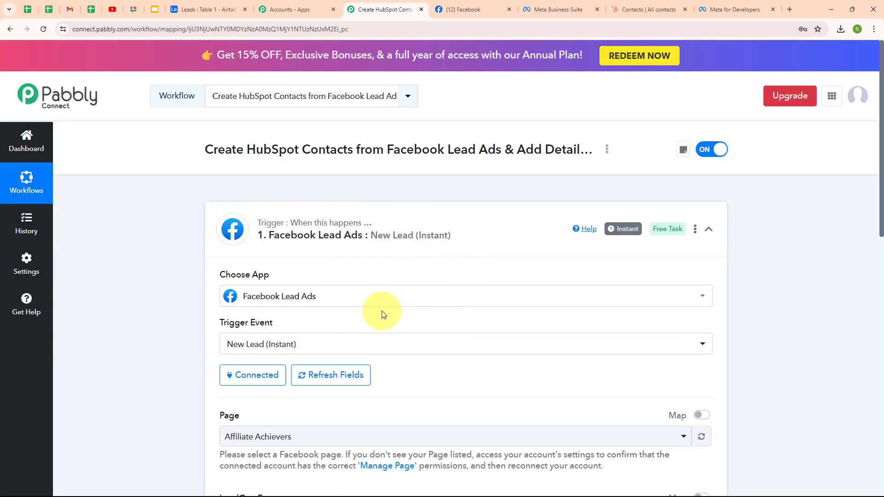
Check on the Facebook tab that the page is named Constructive Visions.
left_click(451, 5)
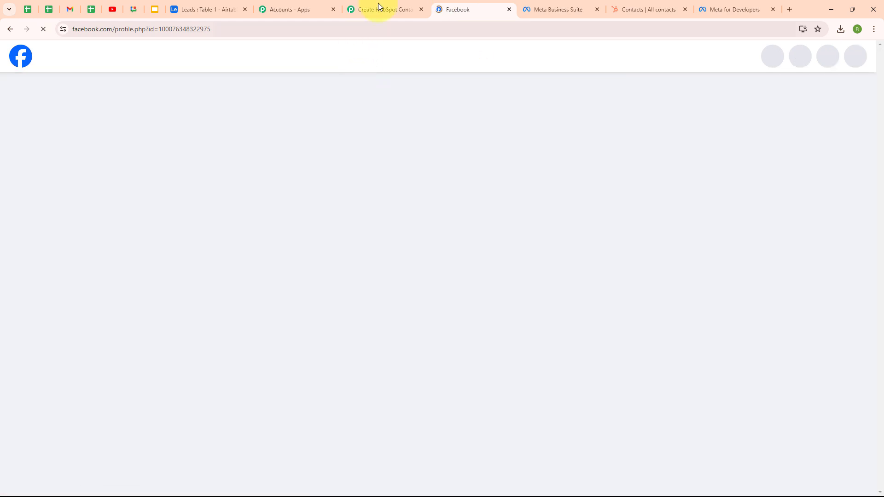
left_click(381, 10)
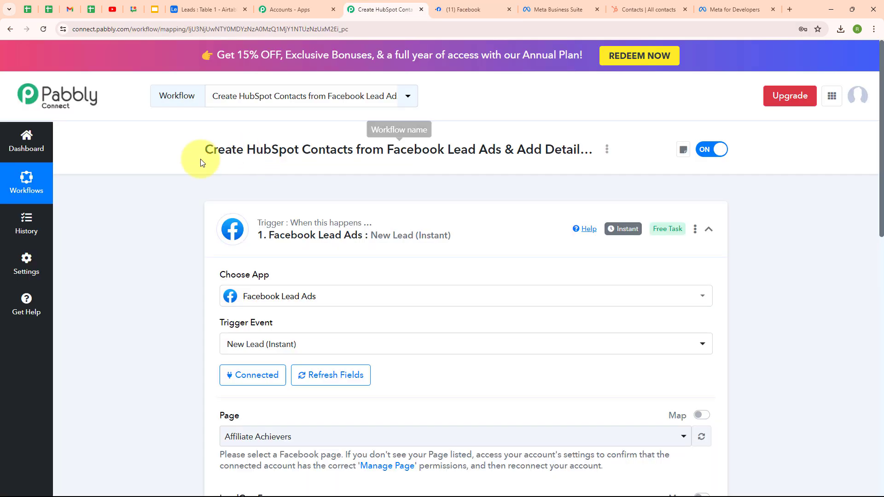
scroll(513, 279, "down", 4)
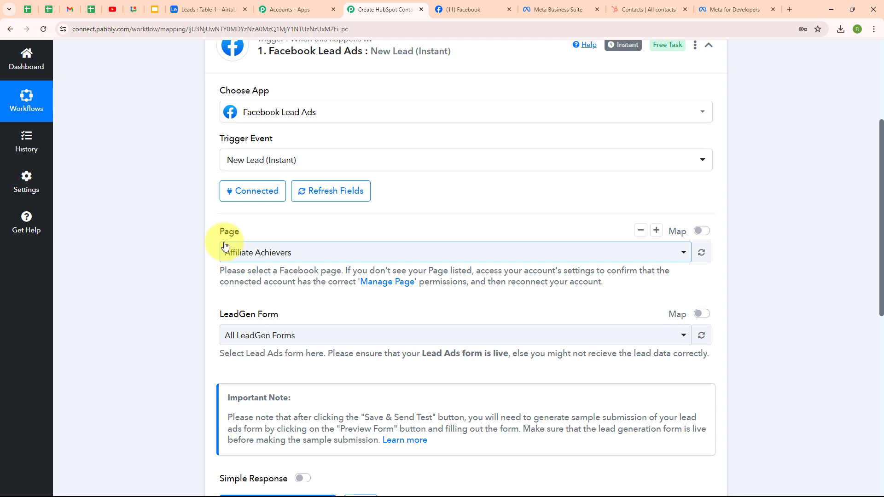
left_click(471, 3)
scroll(484, 246, "down", 3)
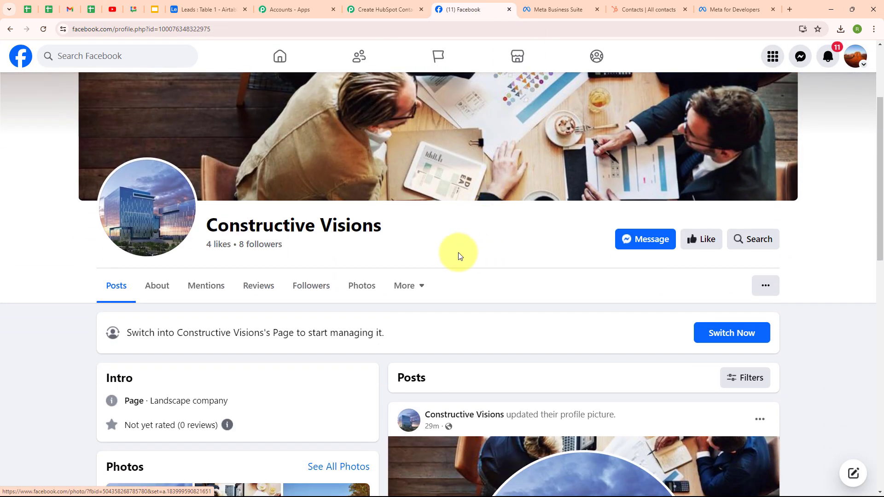
left_click_drag(206, 227, 383, 232)
left_click(381, 249)
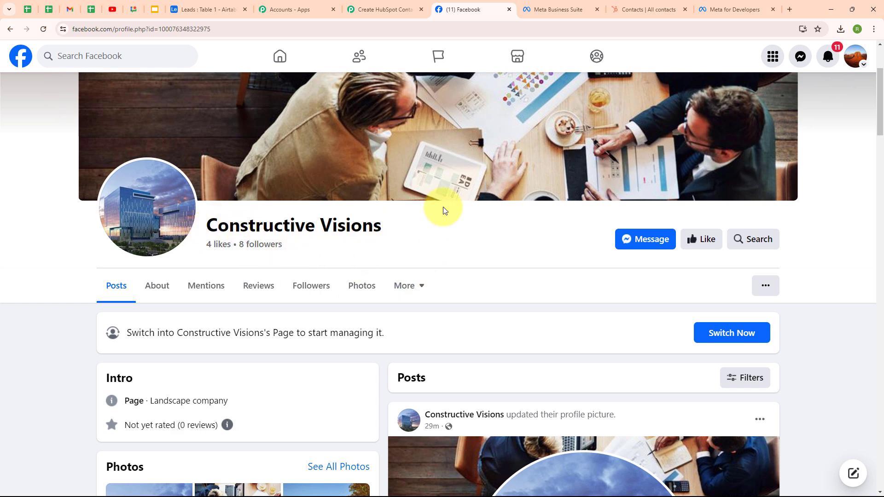
left_click(388, 7)
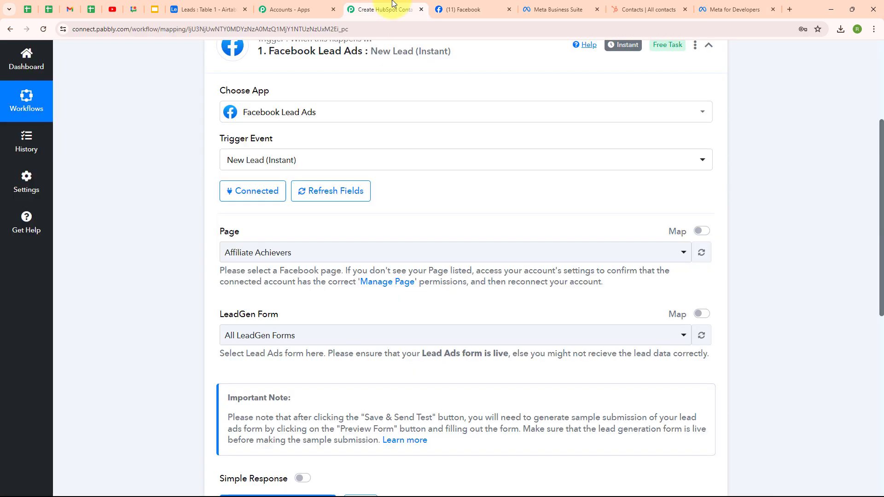
Set the trigger's page to Constructive Visions and view its Meta Business Suite lead forms.
left_click(428, 255)
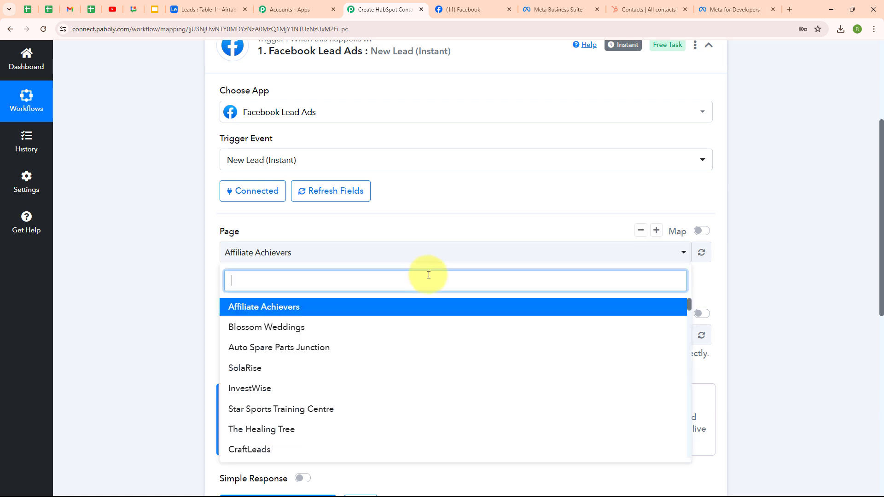
type("co")
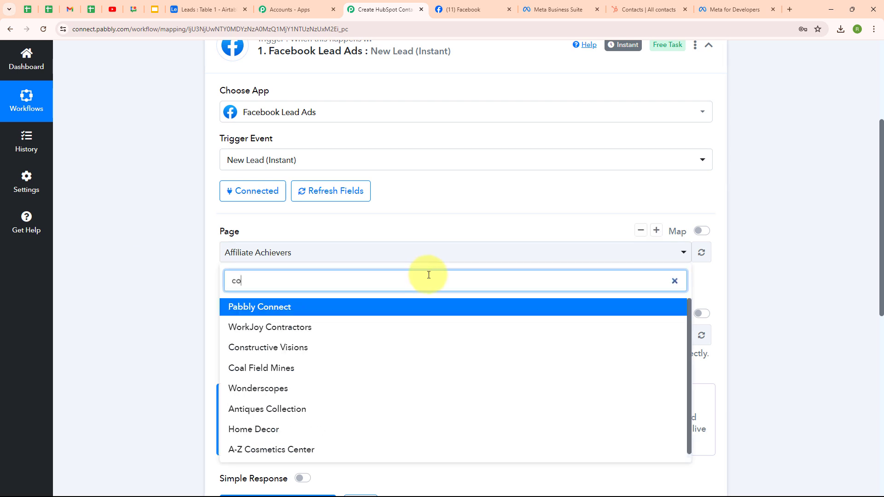
type("n")
left_click(286, 349)
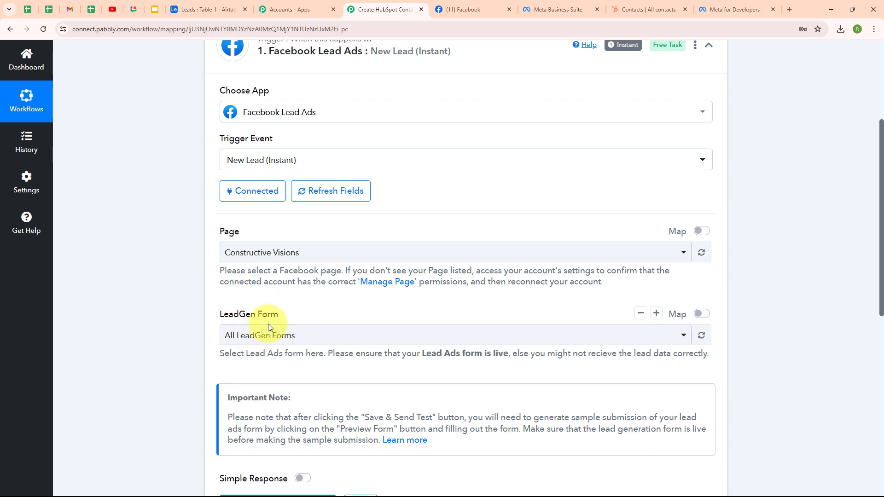
left_click(553, 4)
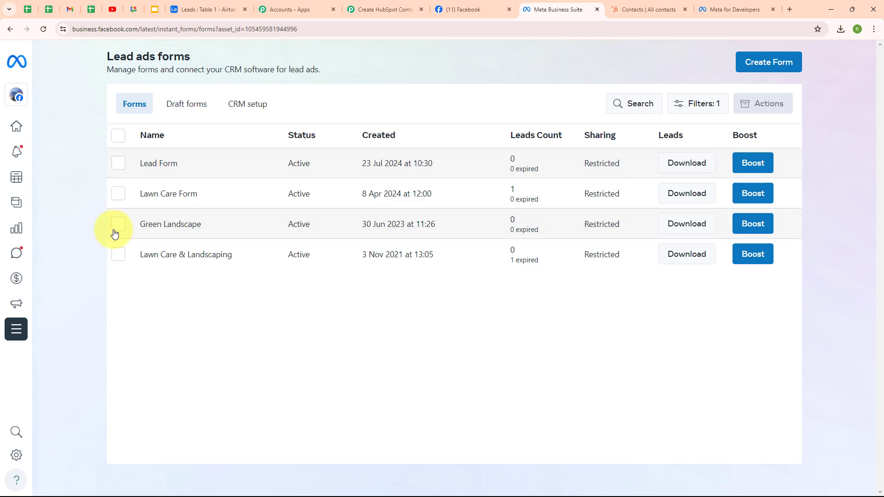
Return to the Pabbly workflow after reviewing the four active lead forms.
left_click(365, 7)
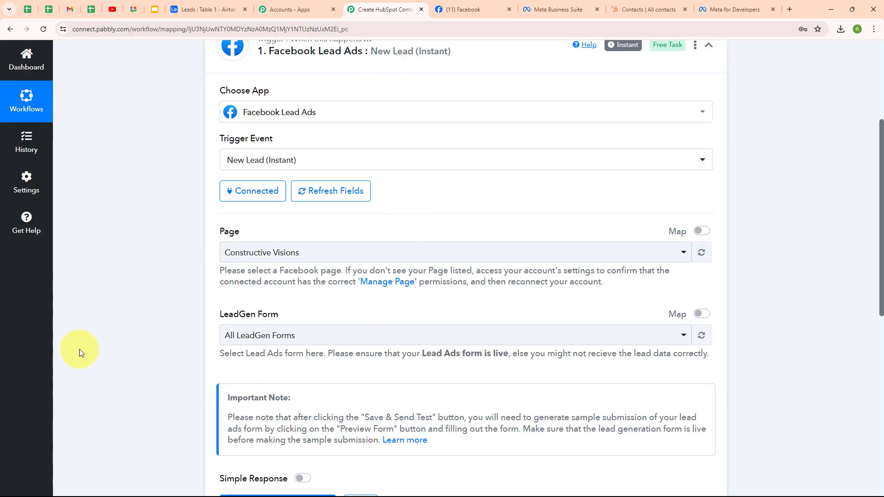
Set the LeadGen Form to Lead Form and save, sending a test request.
left_click(335, 335)
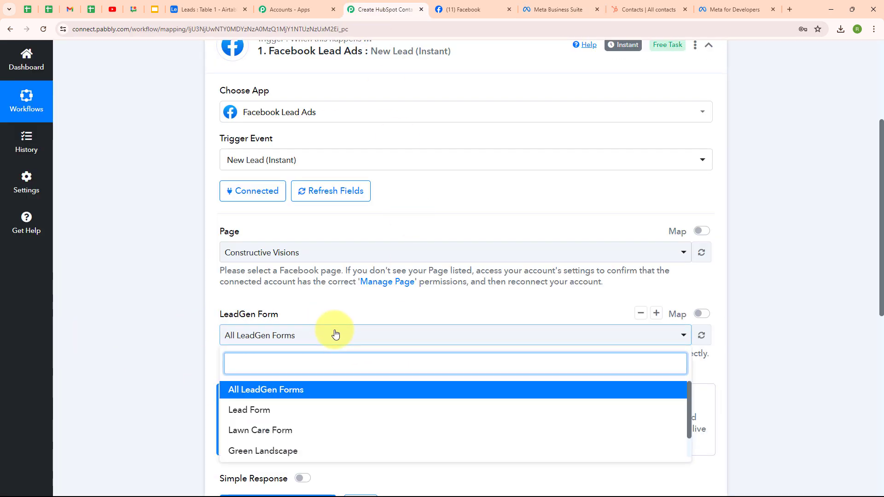
left_click(326, 417)
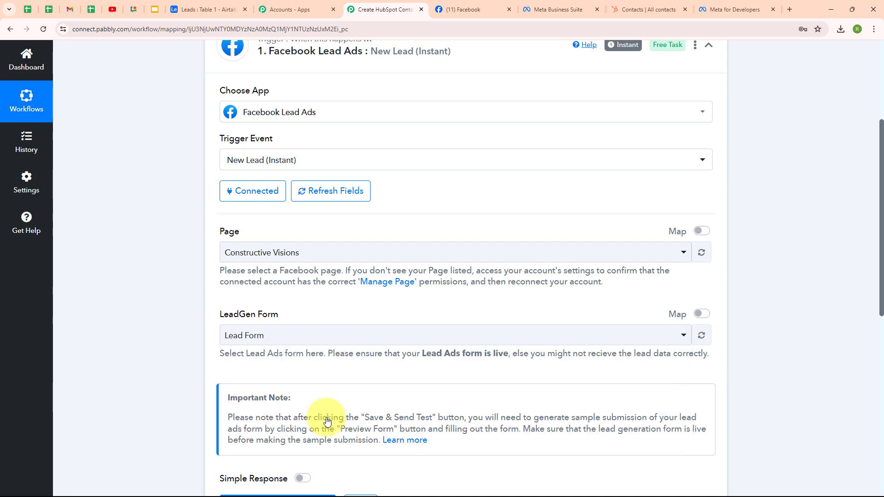
scroll(330, 375, "down", 2)
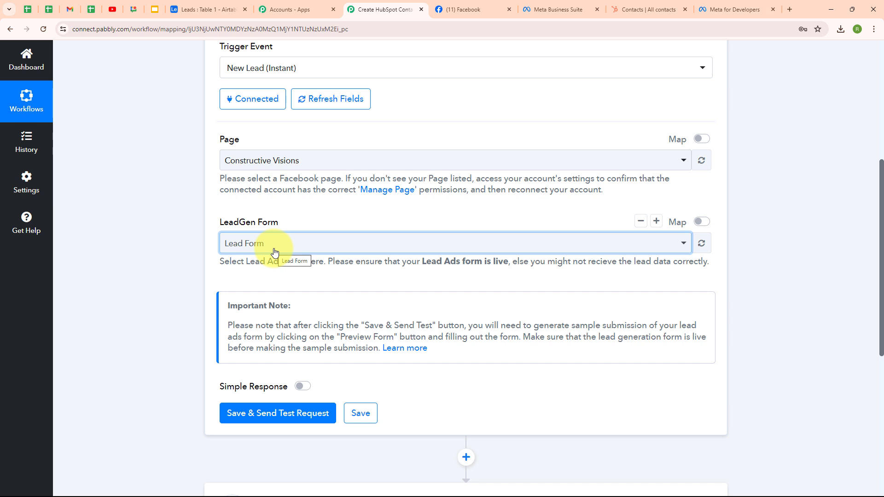
left_click(274, 253)
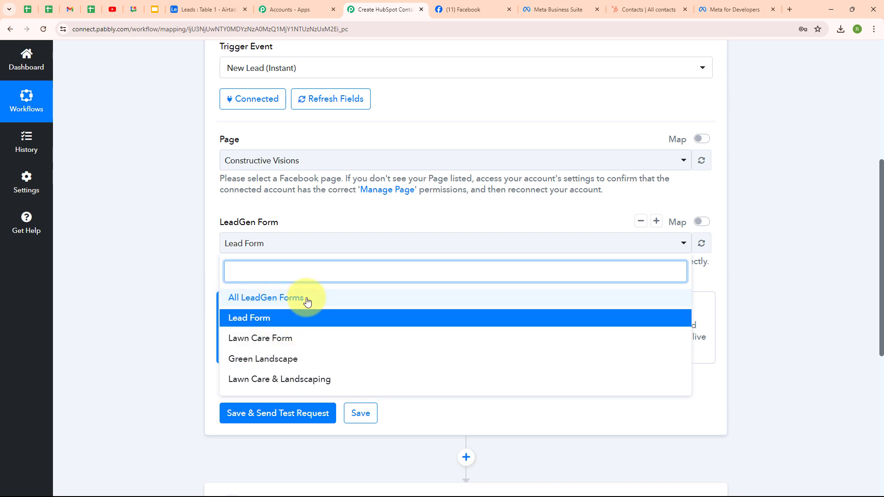
left_click(109, 184)
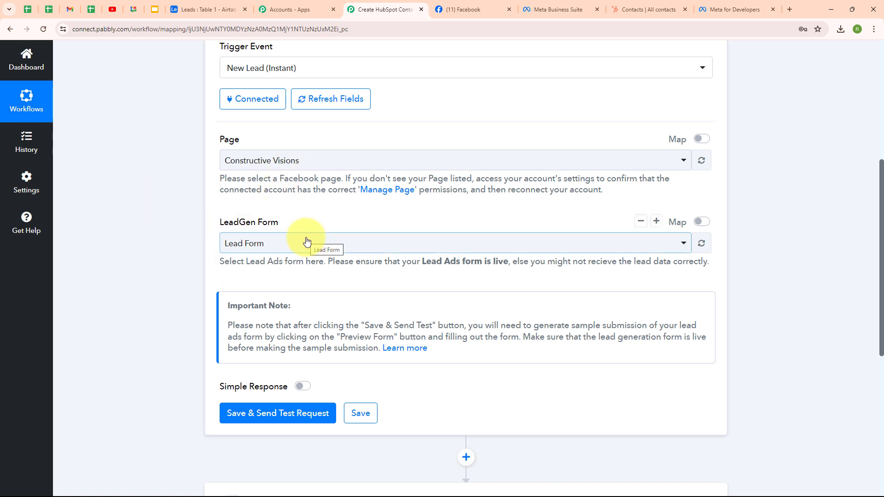
left_click(260, 415)
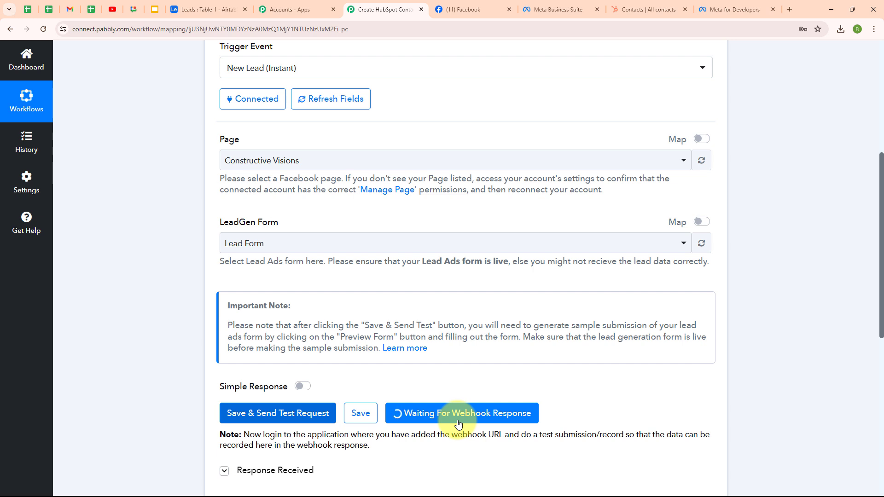
Open the Lead Ads Testing Tool from the Meta for Developers tools page.
left_click(752, 5)
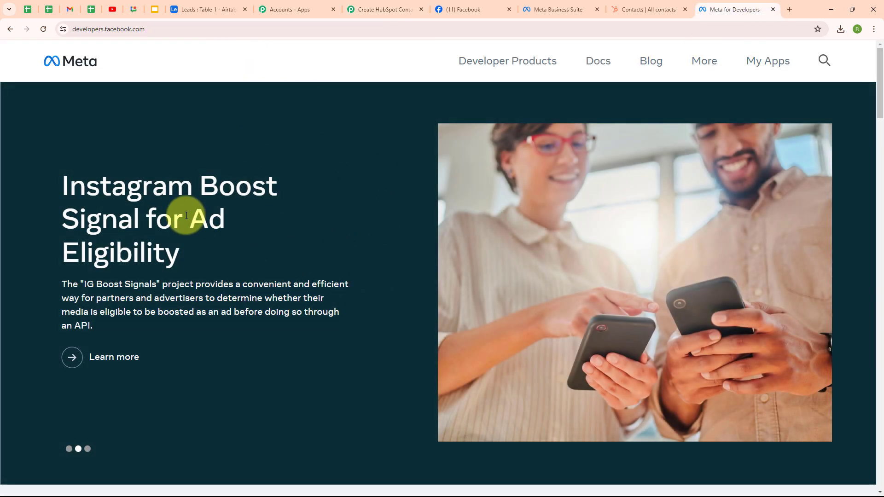
left_click(707, 69)
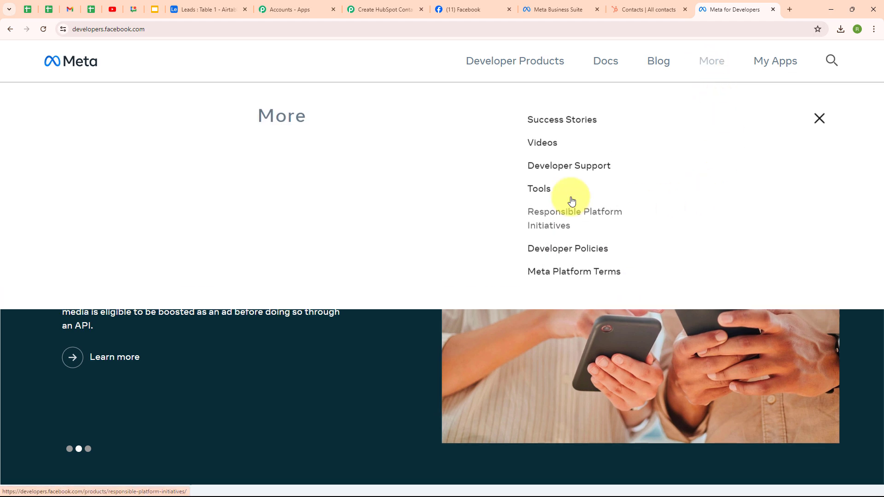
left_click(540, 190)
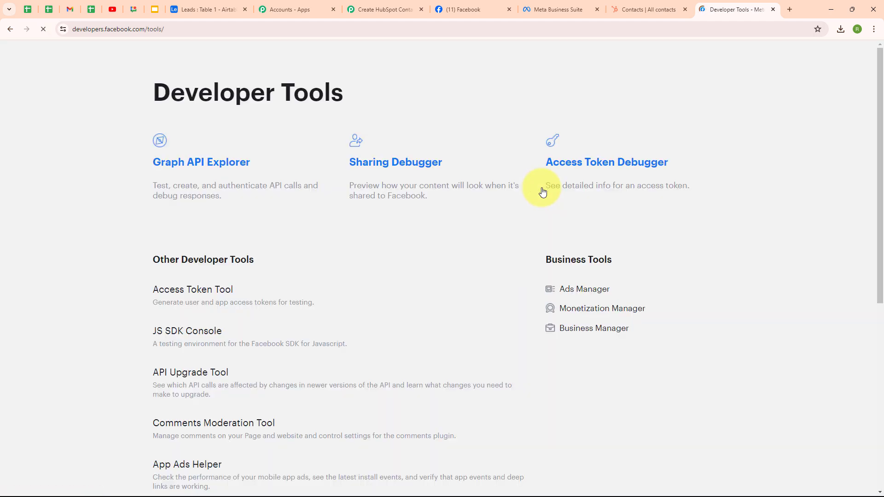
scroll(410, 345, "down", 7)
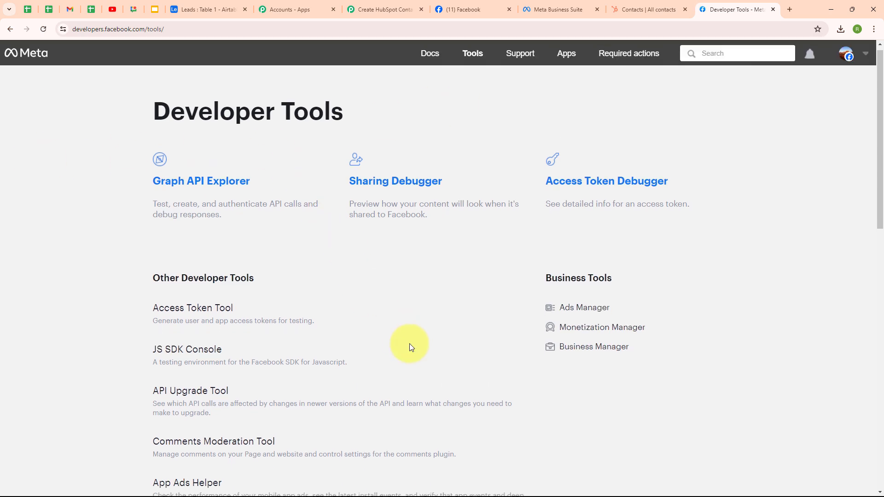
scroll(409, 348, "up", 1)
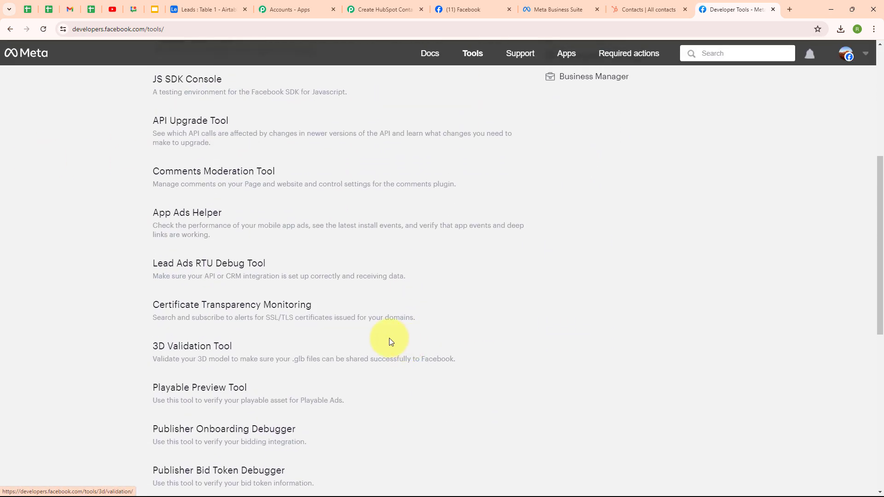
left_click(240, 270)
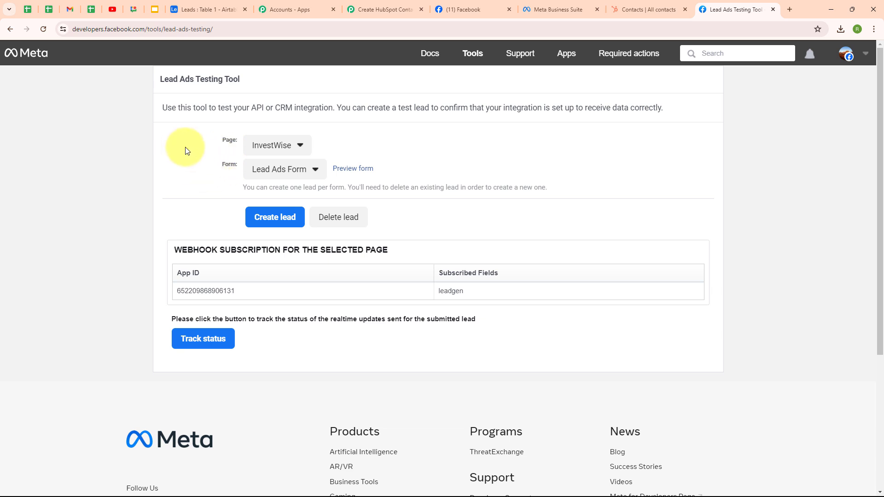
Select the Constructive Visions page and its Lead Form, then preview the form.
left_click(266, 149)
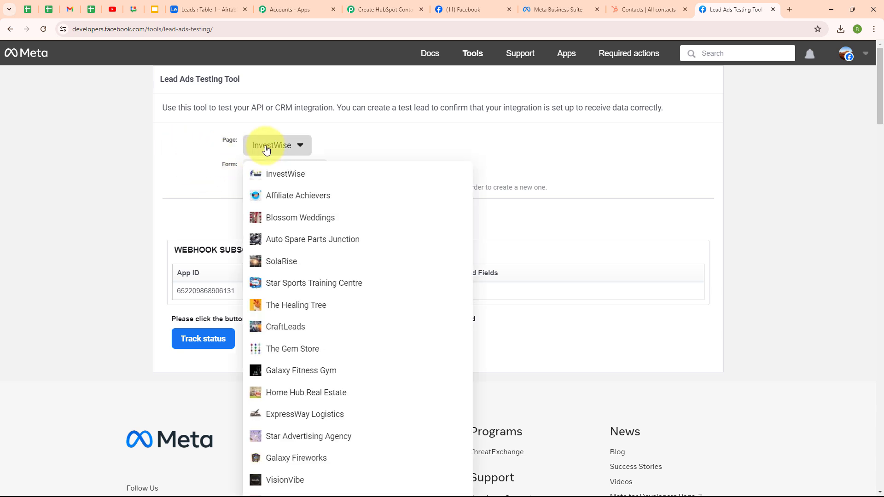
scroll(450, 259, "down", 4)
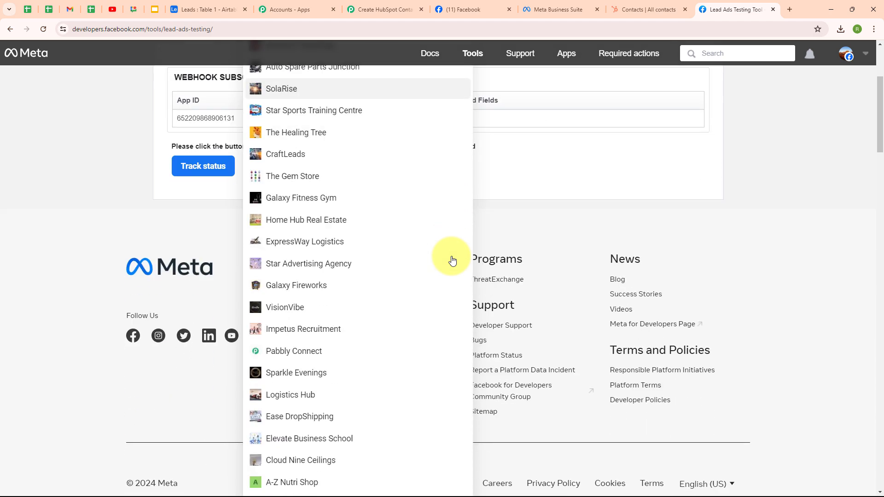
scroll(316, 292, "down", 5)
left_click(316, 292)
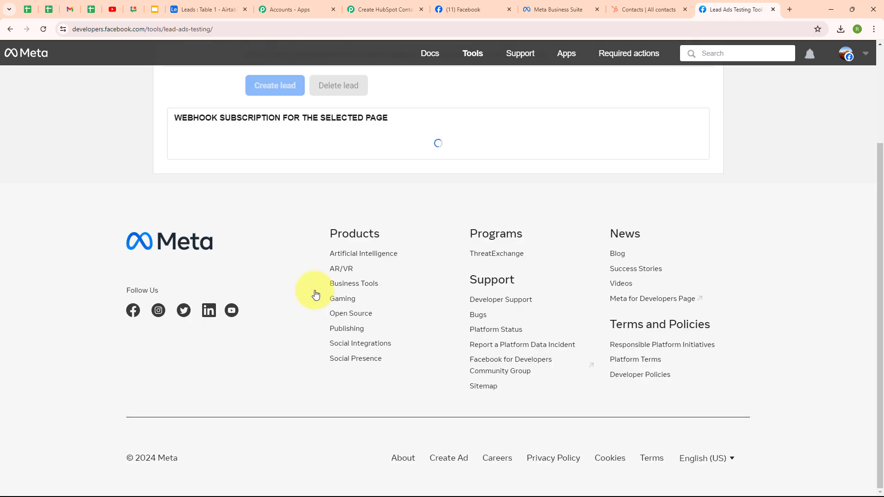
scroll(450, 261, "up", 3)
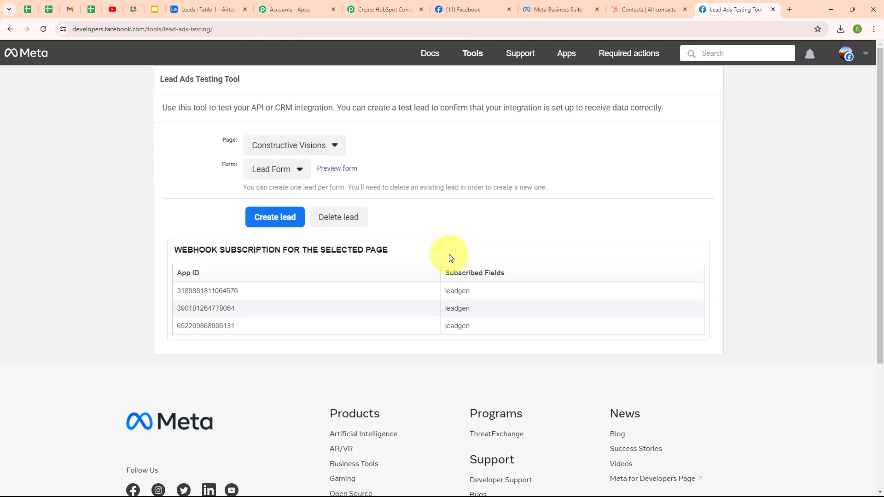
left_click(289, 171)
left_click(290, 188)
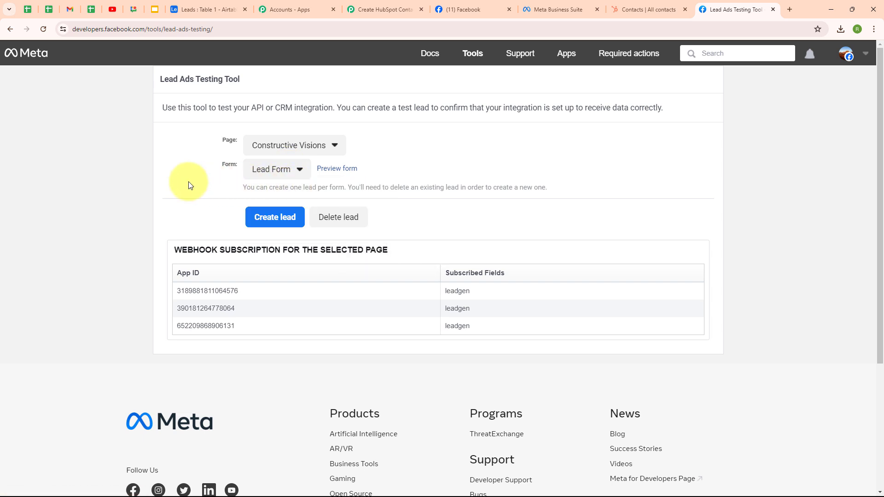
left_click(356, 171)
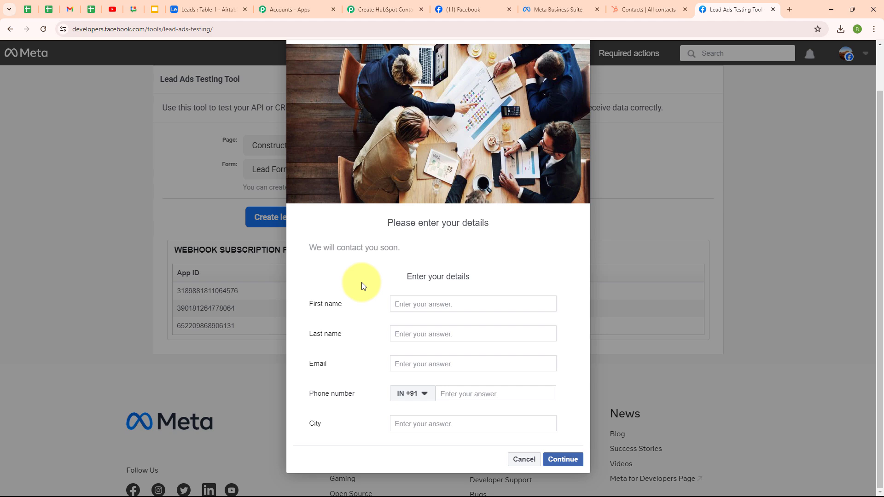
Enter first name Dummy, last name Lead and the suggested email in the test lead form.
left_click(401, 304)
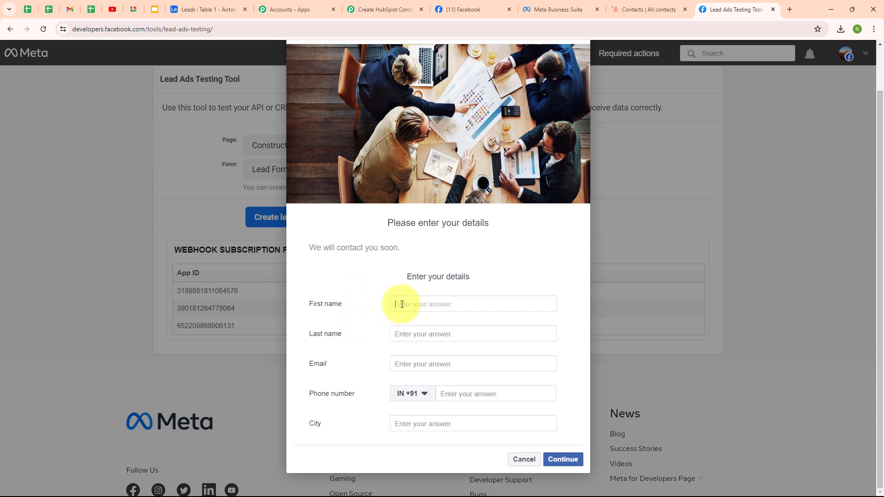
type("Dummy")
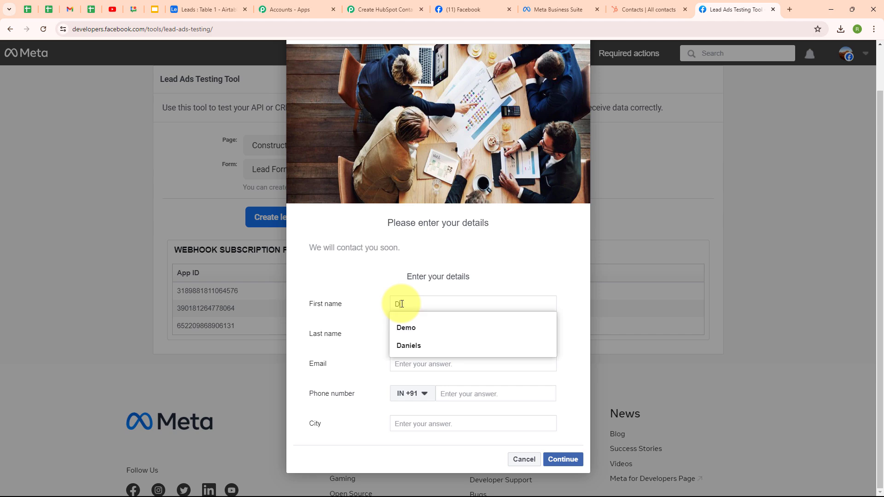
left_click(411, 333)
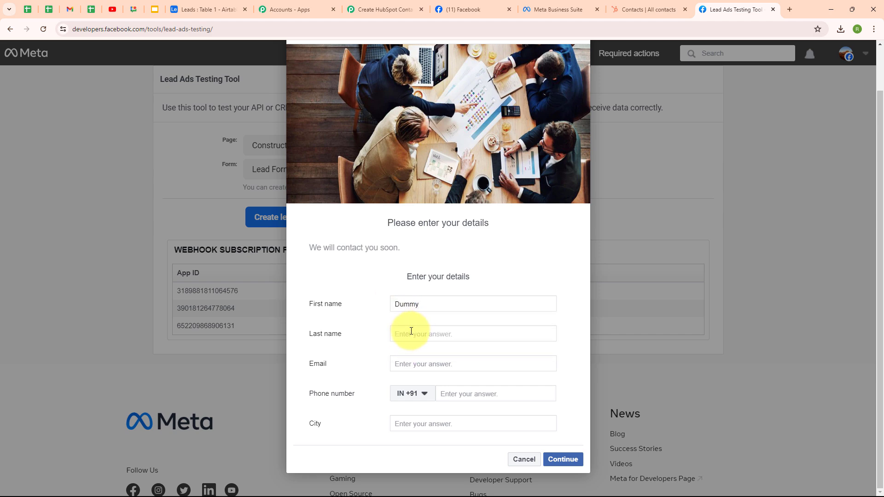
type("Lead")
left_click(408, 371)
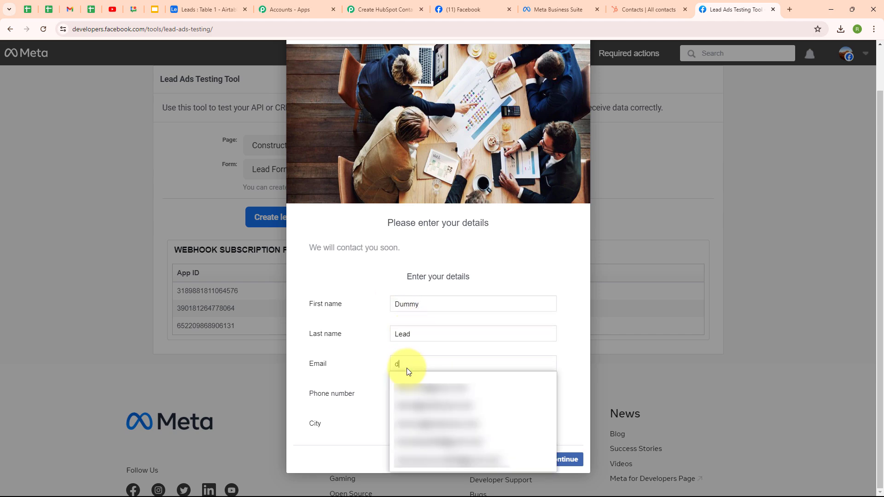
type("du")
left_click(438, 389)
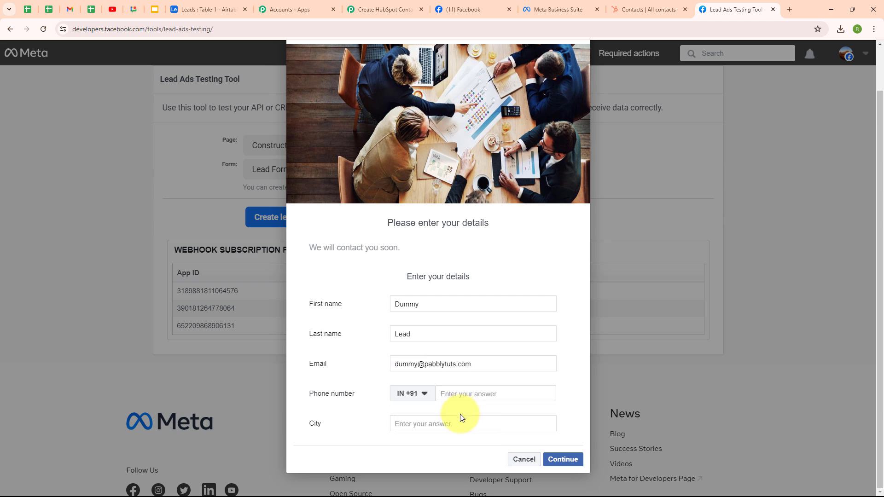
Add a phone number and city Bhopal, then continue and submit the test lead.
left_click(461, 394)
type("90000 00000")
left_click(450, 425)
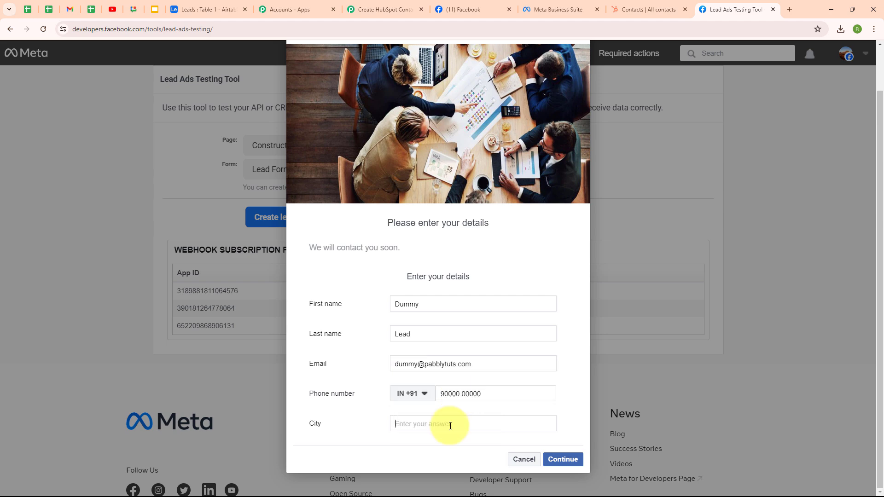
type("B")
left_click(414, 469)
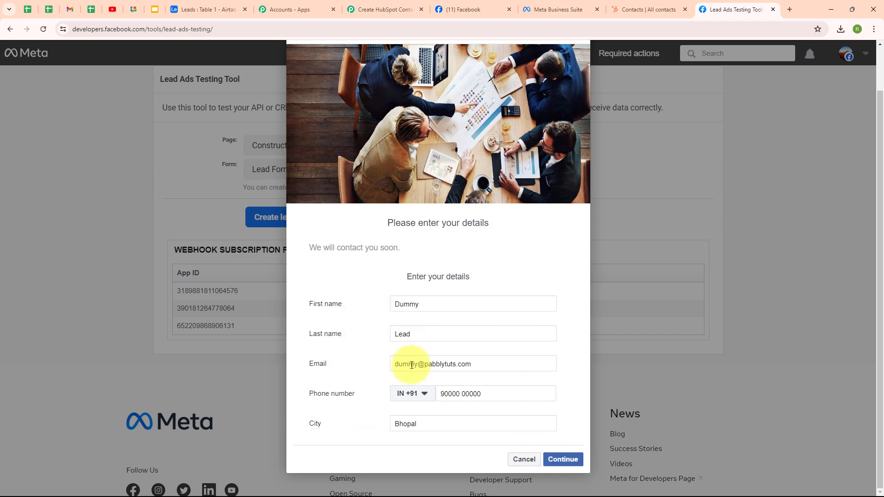
left_click(569, 460)
left_click(569, 355)
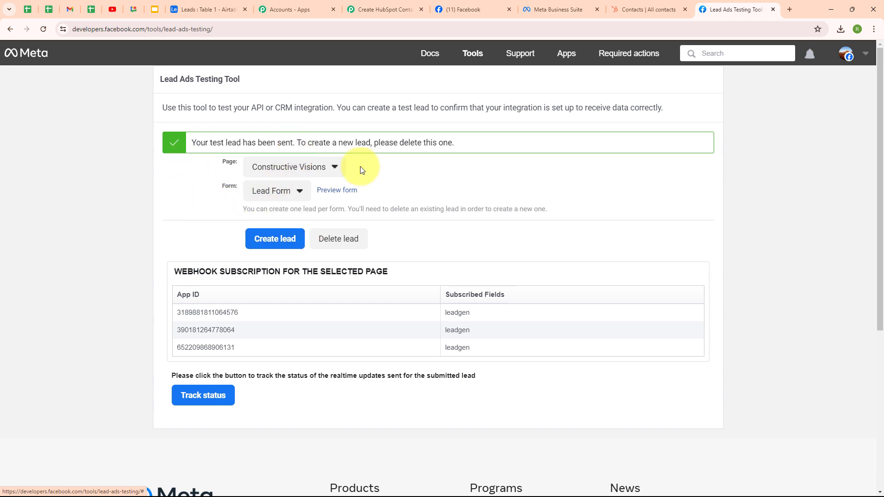
Back in the Pabbly workflow, check the trigger's Response Received shows Dummy, Lead and Bhopal.
left_click(371, 7)
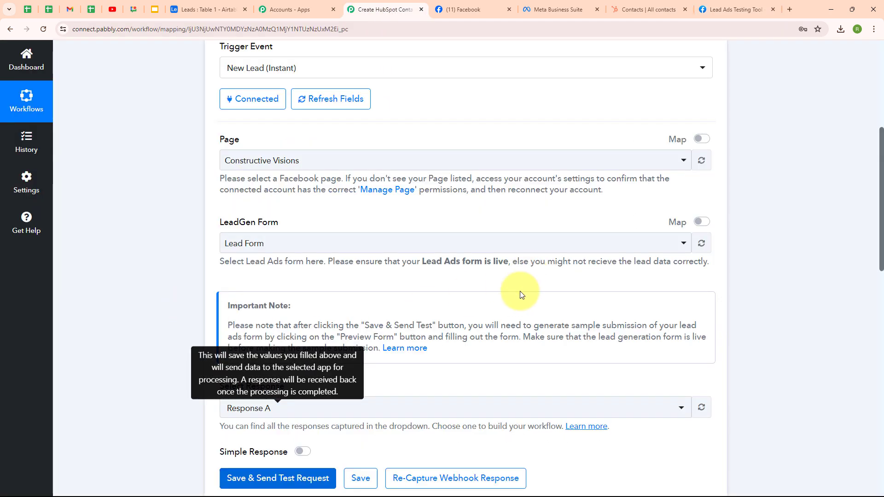
scroll(512, 346, "down", 5)
scroll(513, 346, "down", 2)
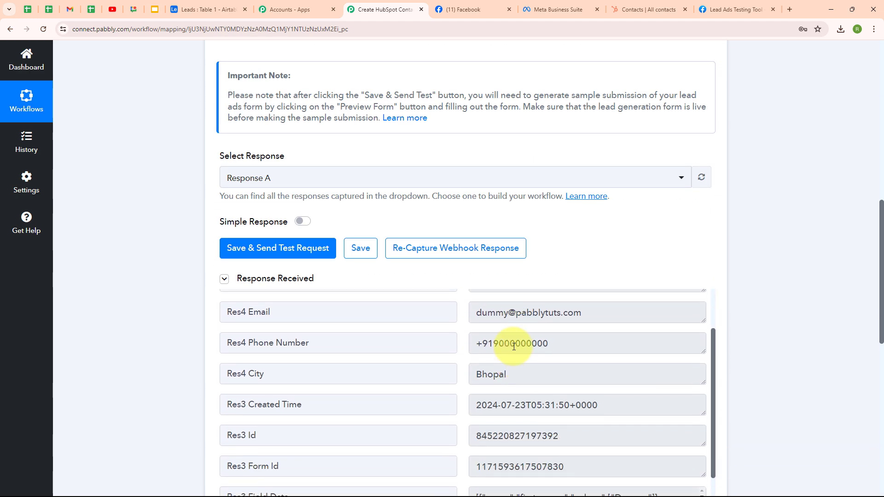
scroll(512, 345, "up", 4)
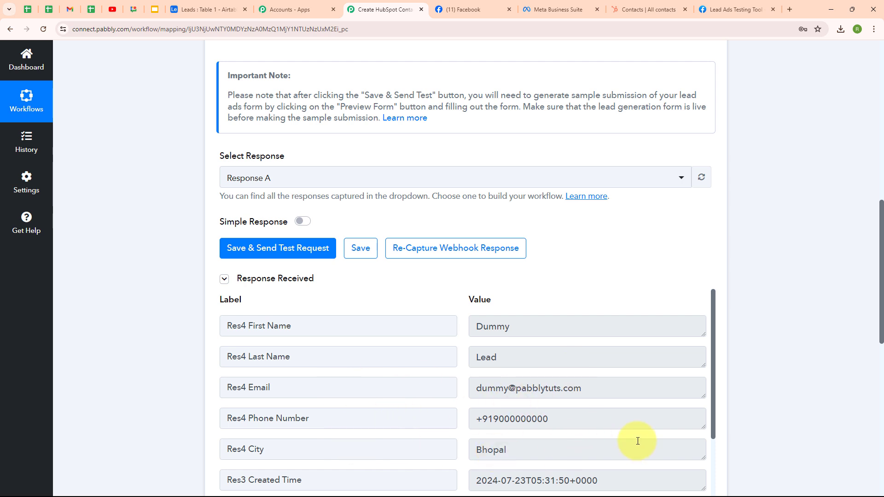
scroll(632, 437, "down", 5)
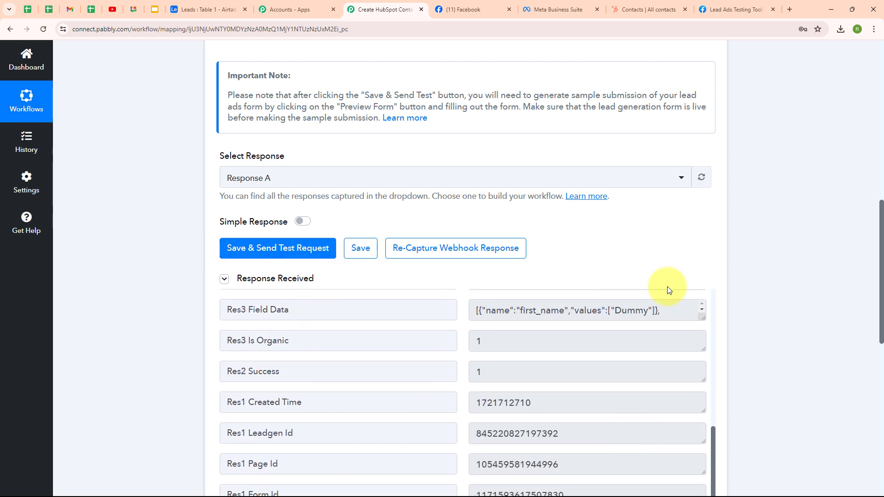
scroll(734, 250, "up", 10)
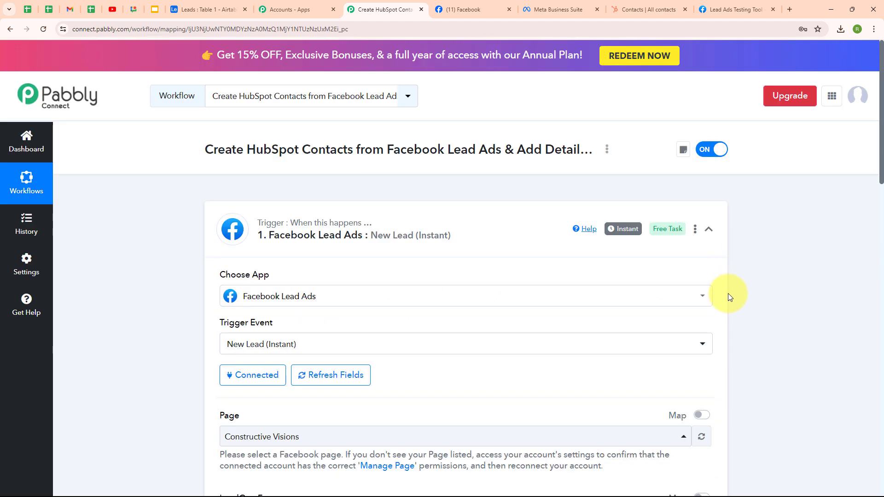
Collapse the trigger, search 'hubsp' to pick HubSpot CRM, and choose Create a Contact.
left_click(707, 230)
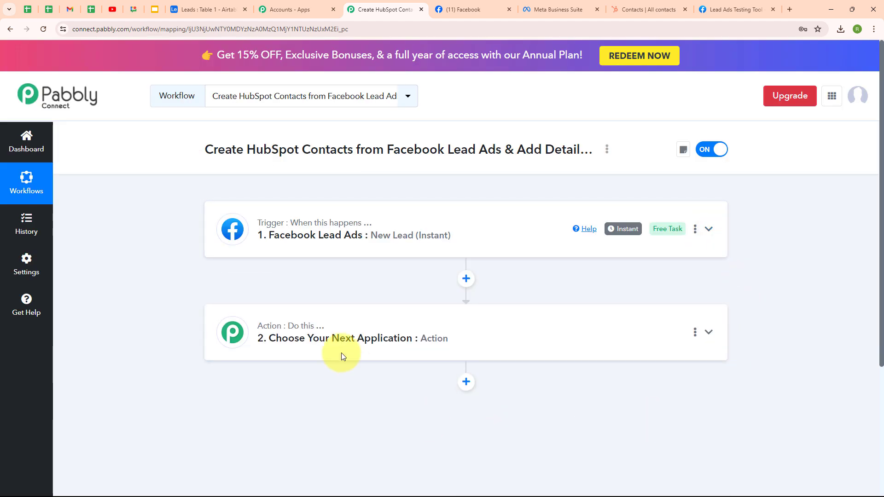
left_click(322, 340)
scroll(324, 332, "down", 2)
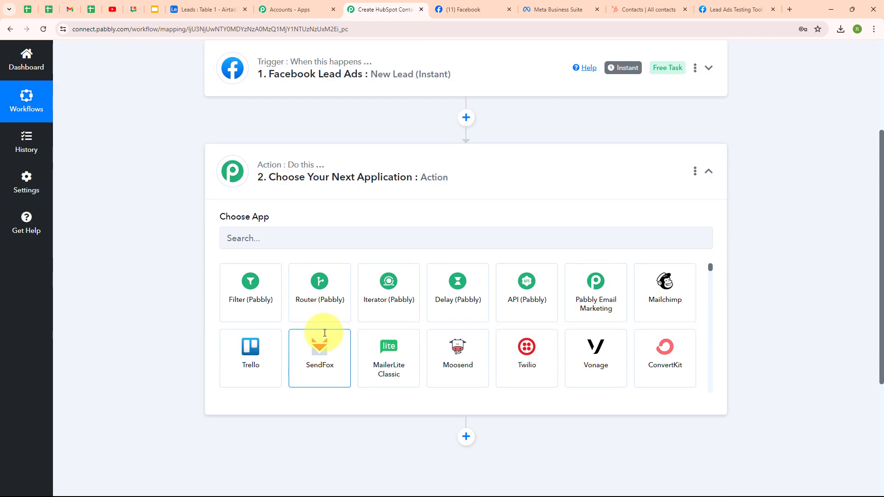
left_click(288, 238)
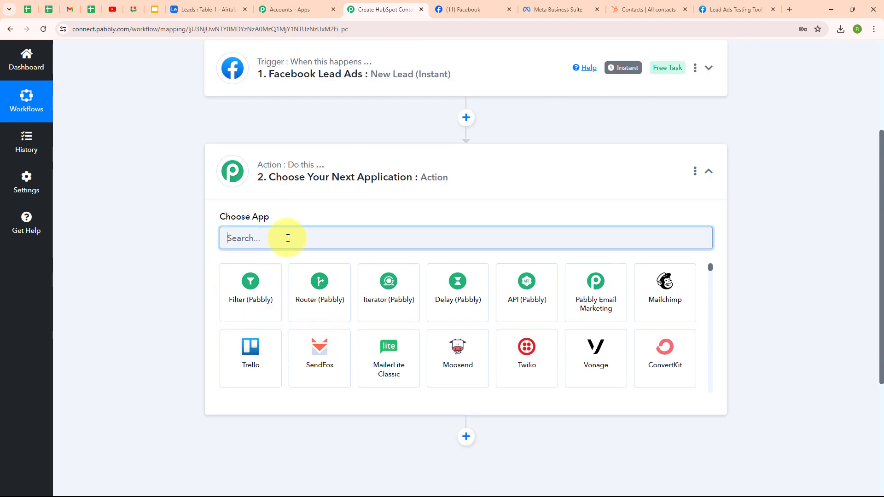
type("hubsp")
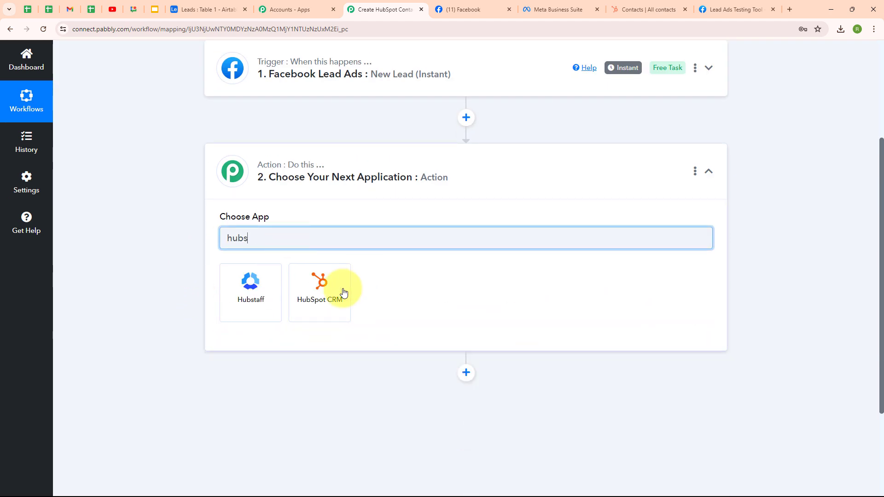
left_click(339, 291)
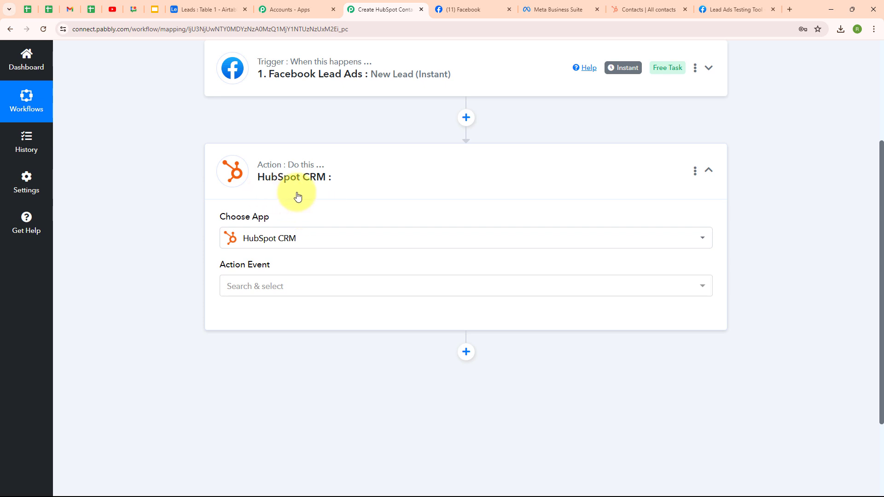
left_click(276, 295)
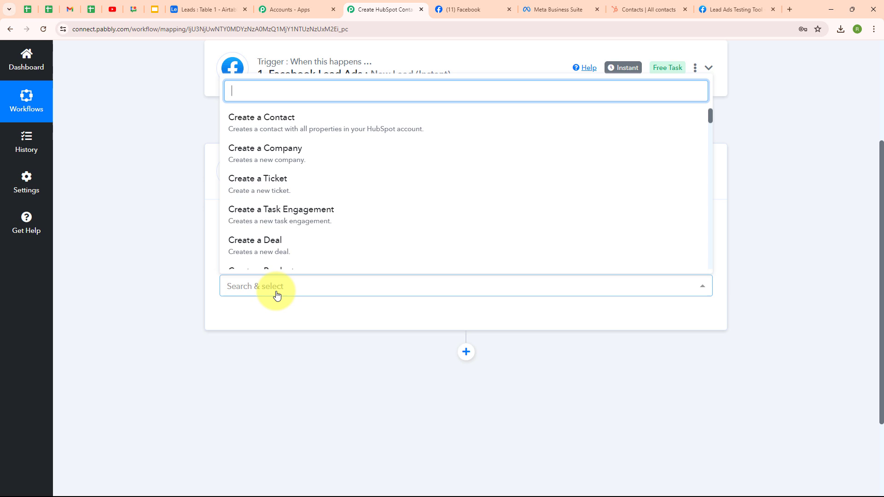
left_click(304, 119)
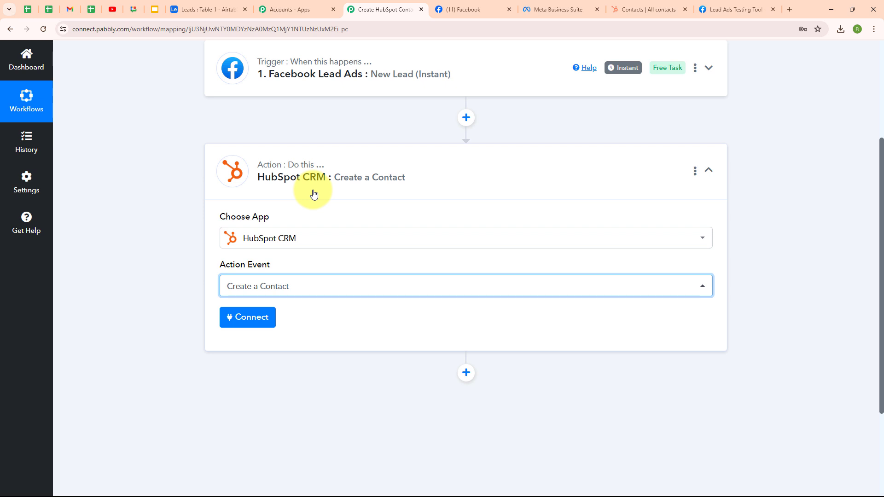
Add a new HubSpot CRM connection and authorize it with the chosen HubSpot account.
left_click(230, 318)
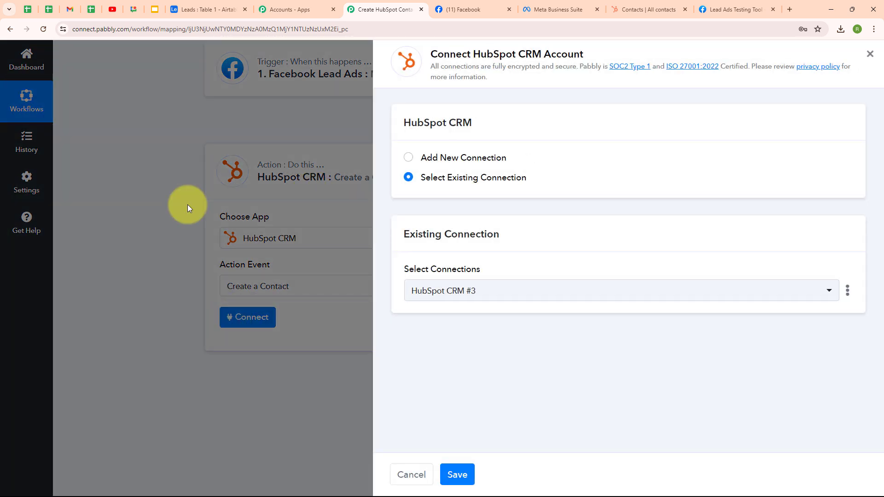
left_click(408, 158)
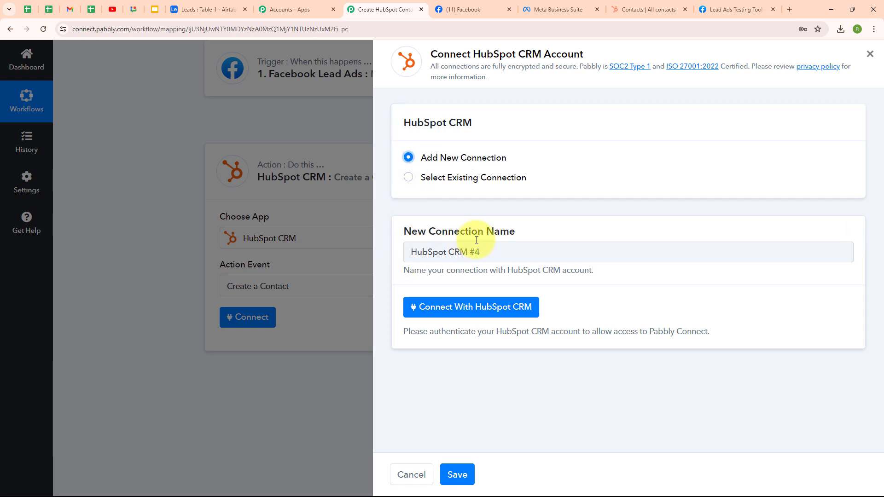
left_click(487, 317)
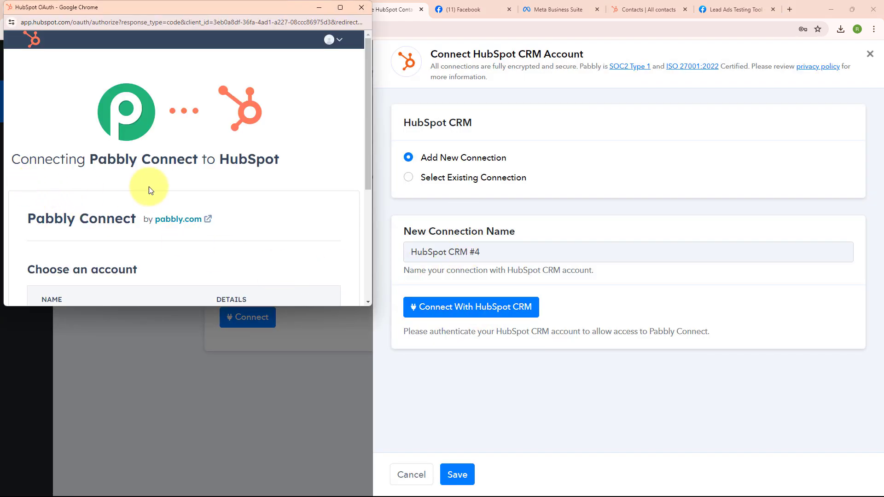
scroll(290, 212, "down", 5)
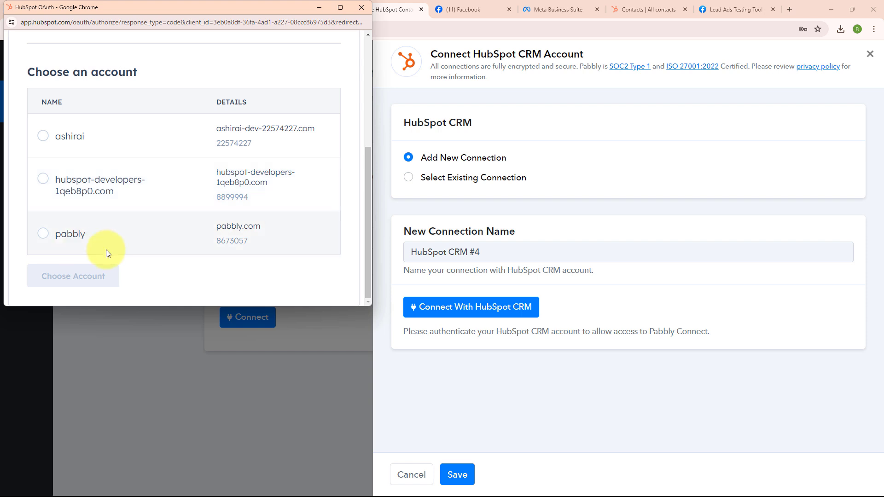
left_click(42, 234)
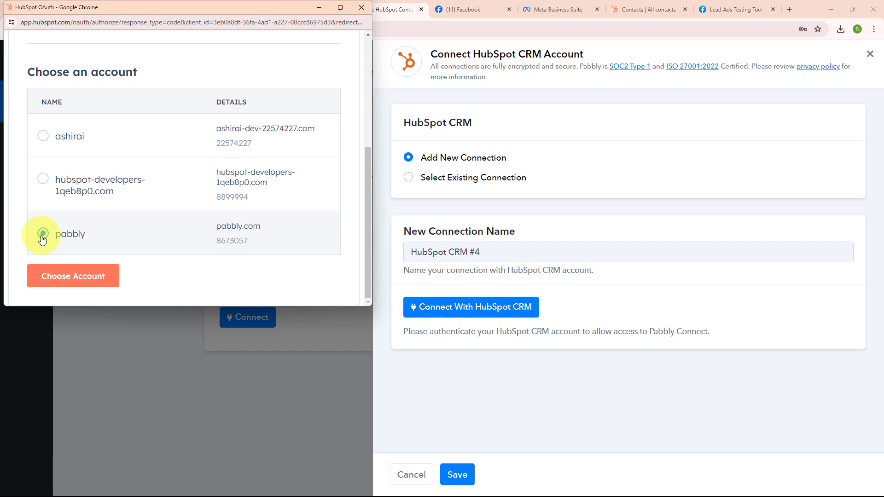
left_click(76, 278)
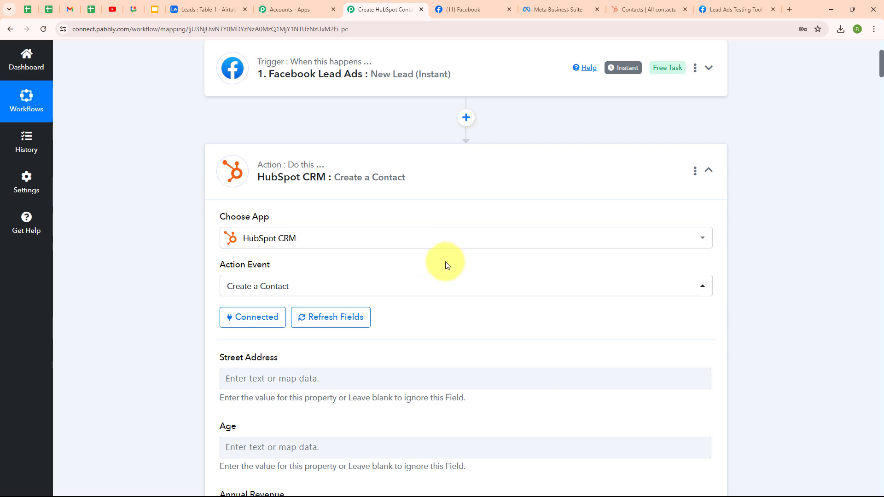
left_click(647, 5)
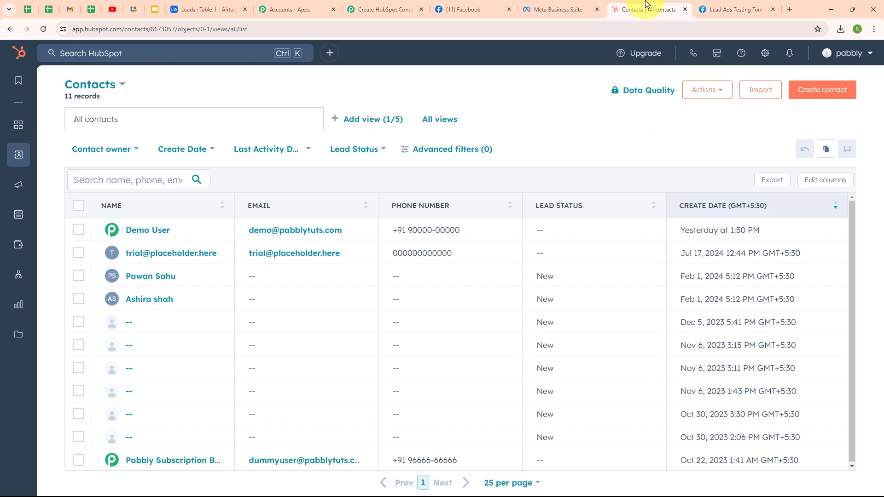
left_click(375, 4)
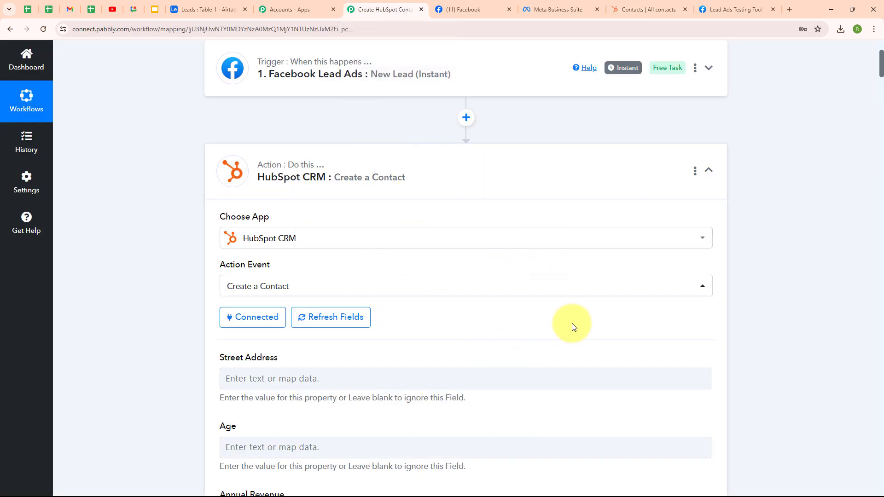
scroll(572, 327, "down", 5)
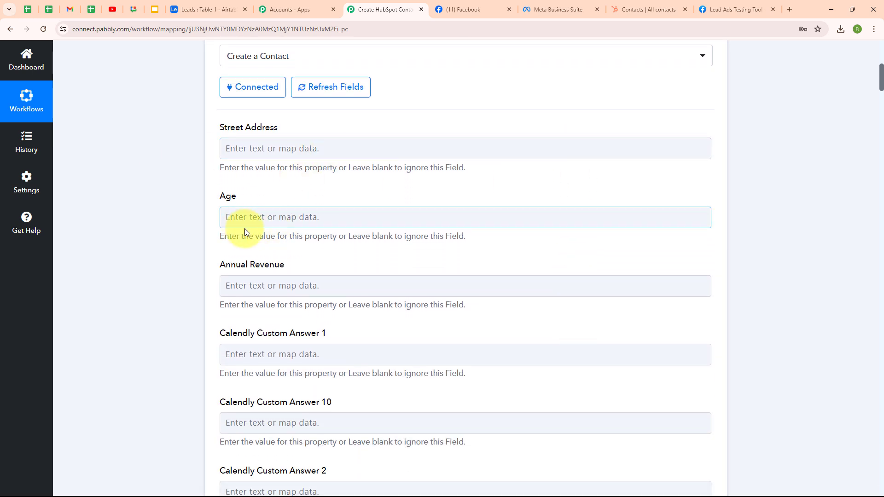
scroll(581, 250, "down", 12)
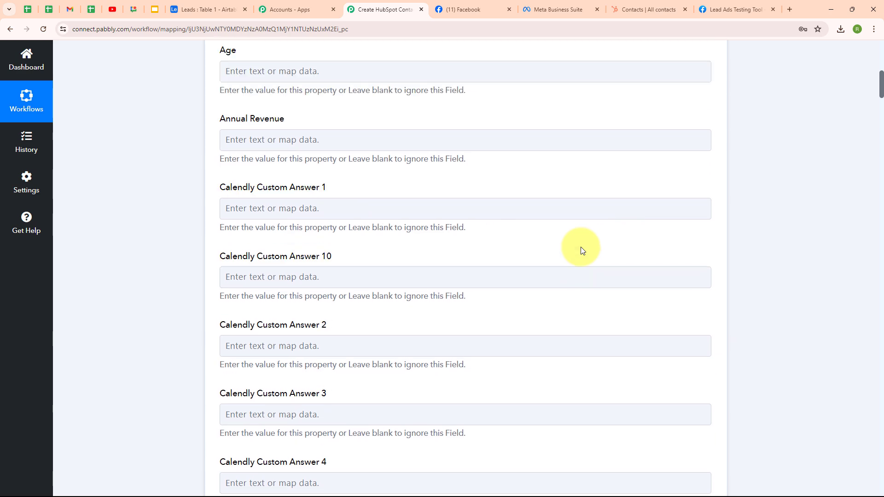
scroll(580, 250, "up", 11)
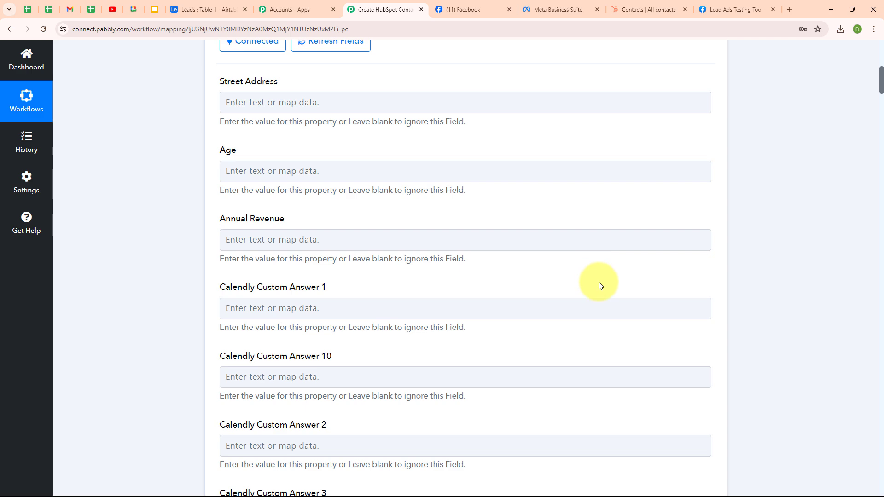
scroll(598, 283, "down", 10)
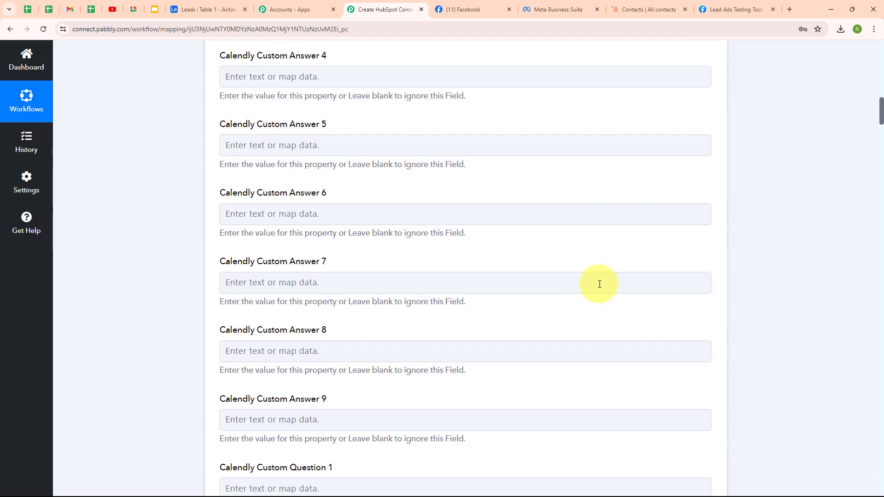
scroll(599, 283, "down", 4)
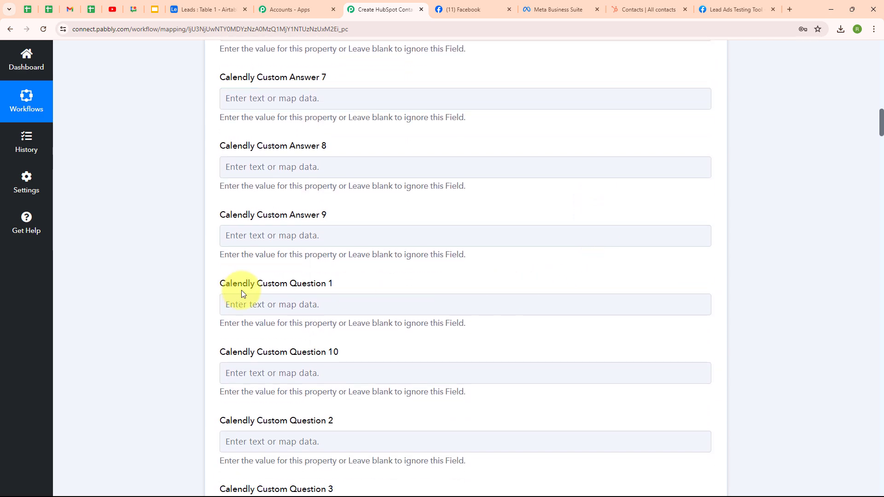
scroll(476, 289, "down", 5)
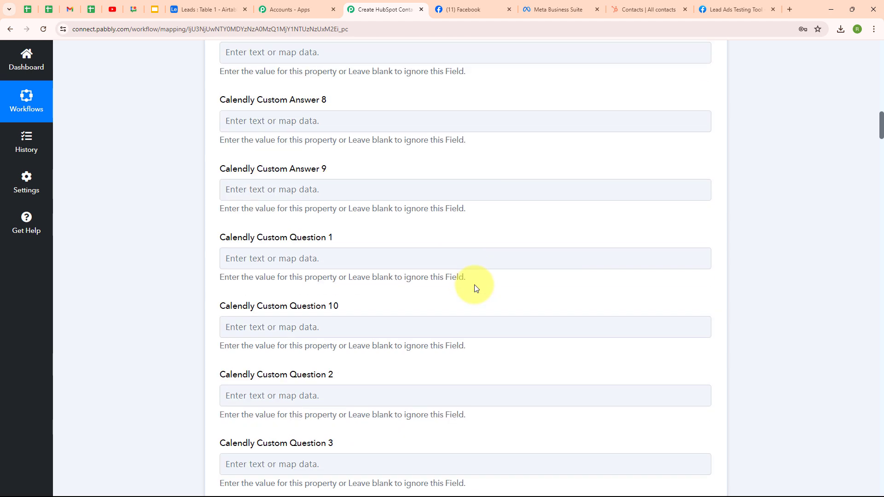
scroll(471, 285, "down", 10)
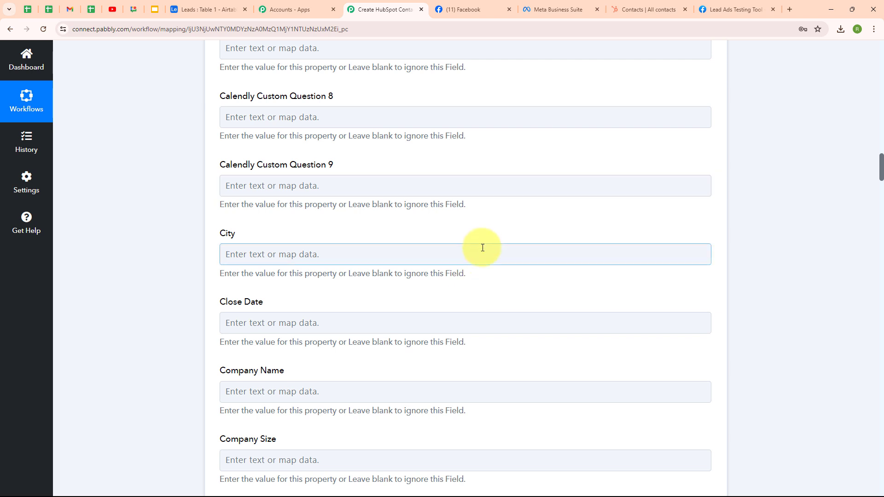
Map the lead's city (Bhopal) into the HubSpot City field.
left_click(226, 258)
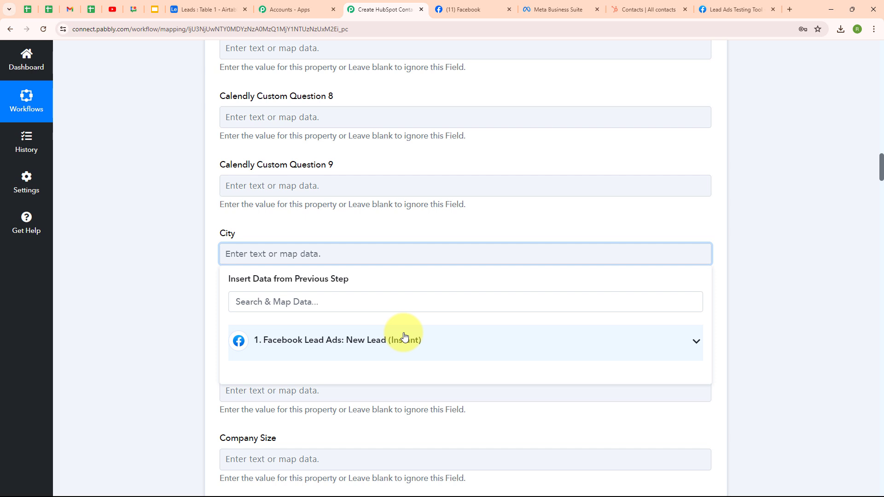
left_click(385, 350)
left_click(350, 464)
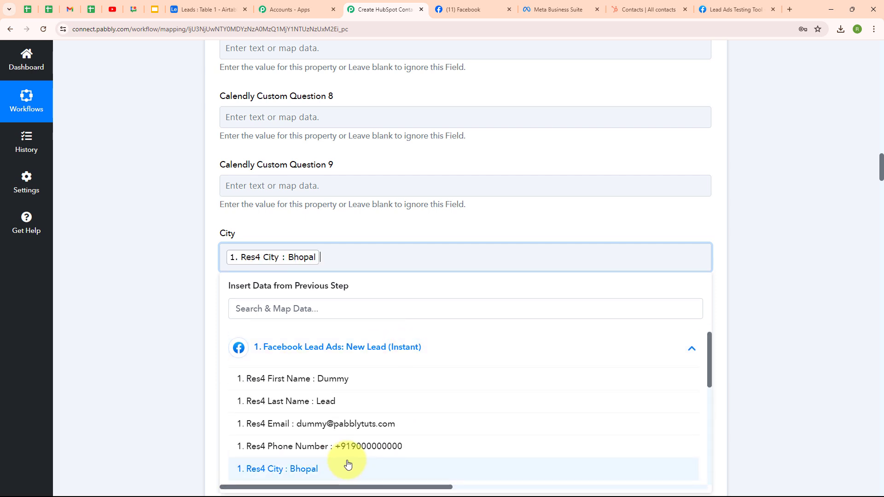
left_click(133, 348)
scroll(536, 328, "down", 3)
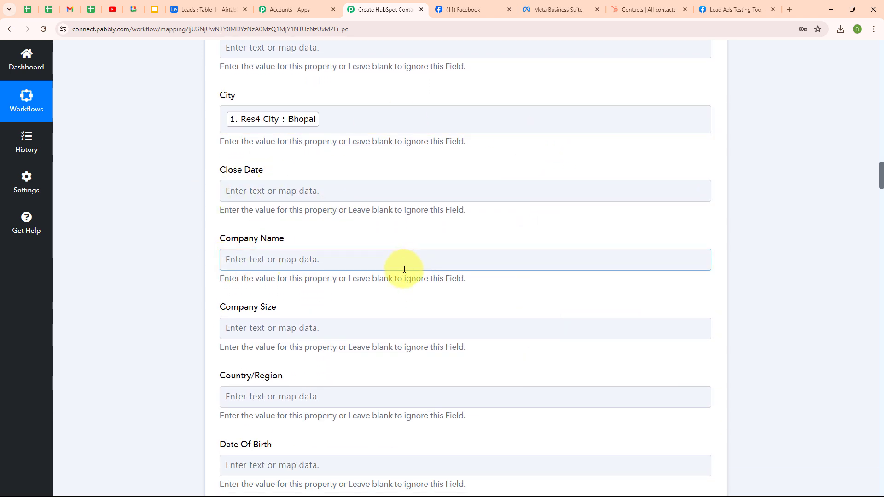
scroll(546, 294, "down", 2)
scroll(546, 293, "down", 1)
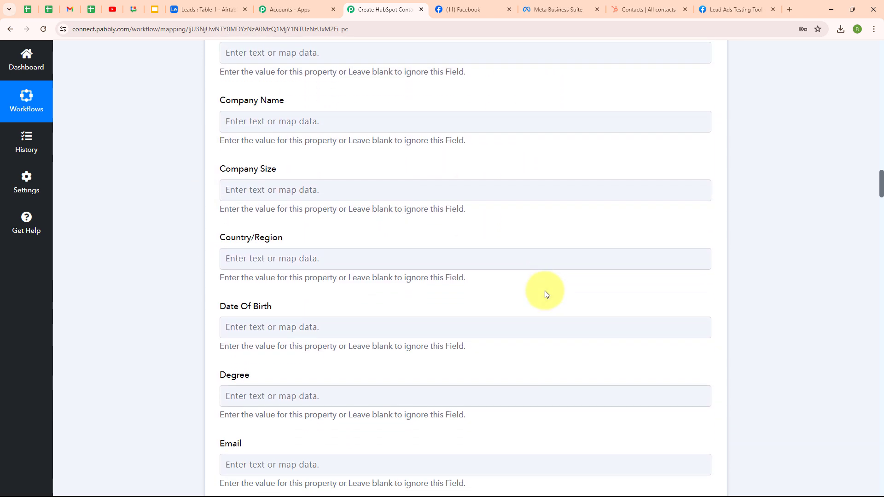
scroll(546, 293, "down", 4)
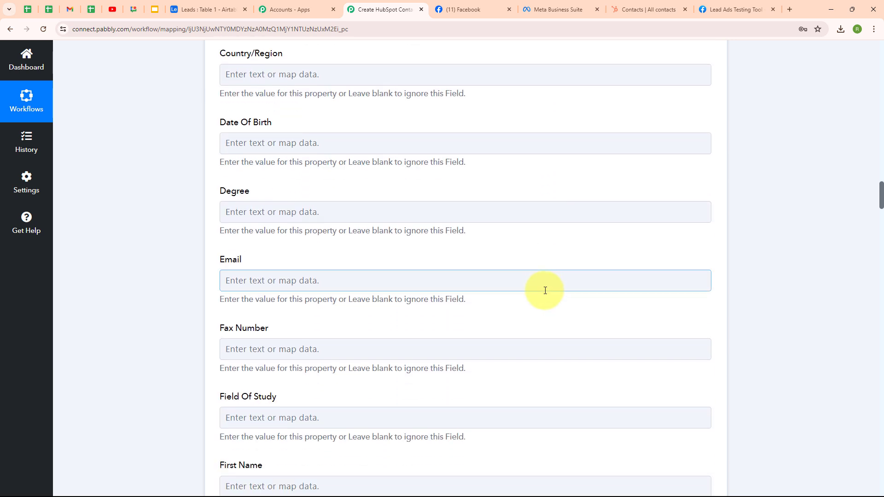
Map the lead's email into the Email field, found by searching '@'.
left_click(233, 282)
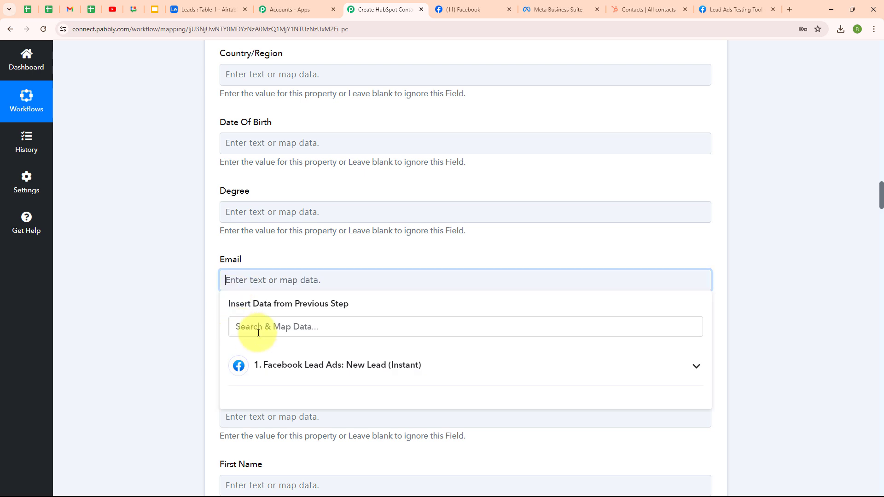
left_click(258, 332)
type("@")
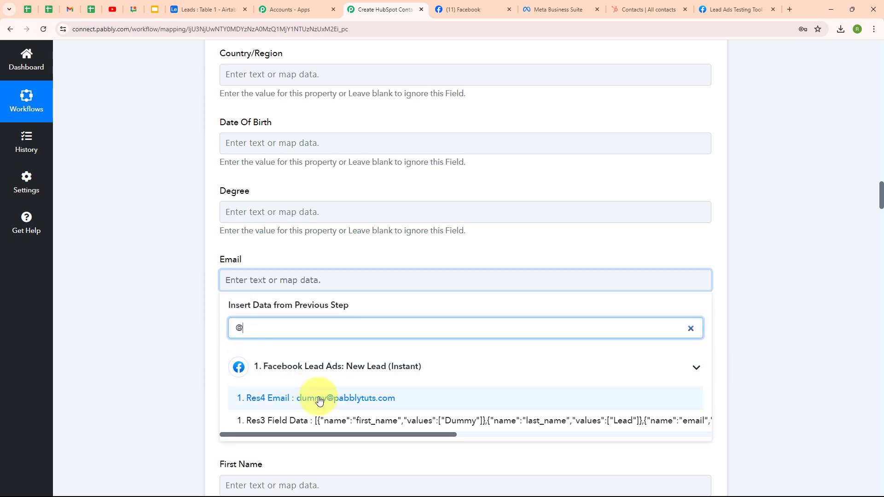
left_click(319, 399)
left_click(189, 369)
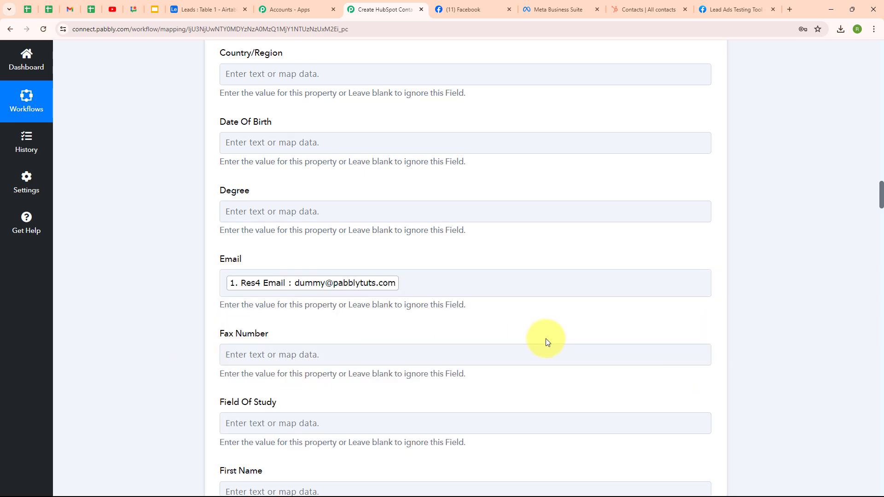
scroll(545, 341, "down", 3)
scroll(545, 341, "down", 2)
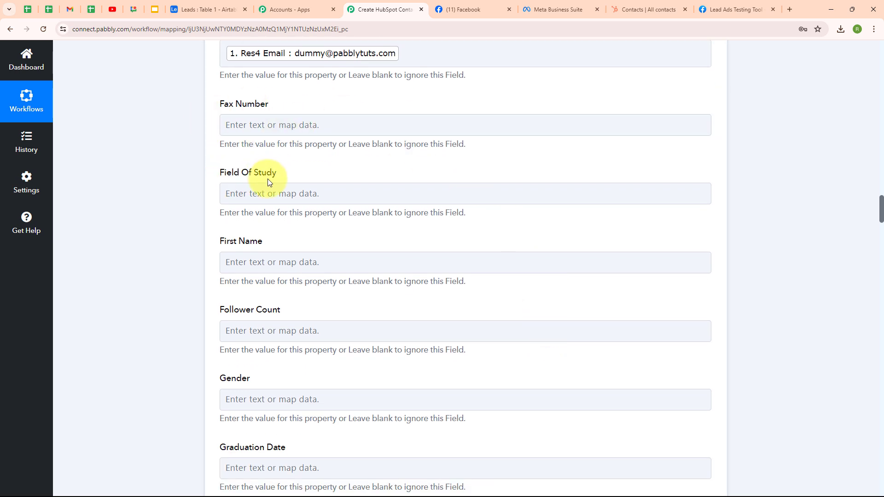
Map the lead's first name (Dummy) into First Name.
left_click(224, 261)
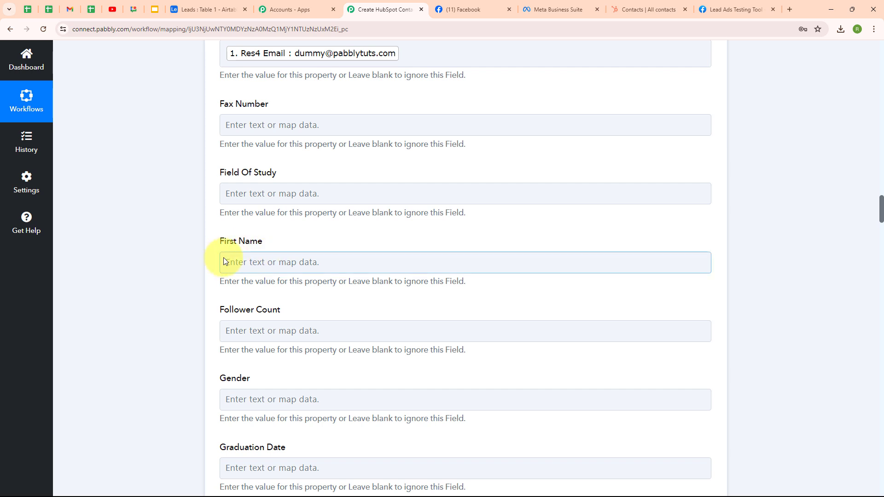
left_click(314, 362)
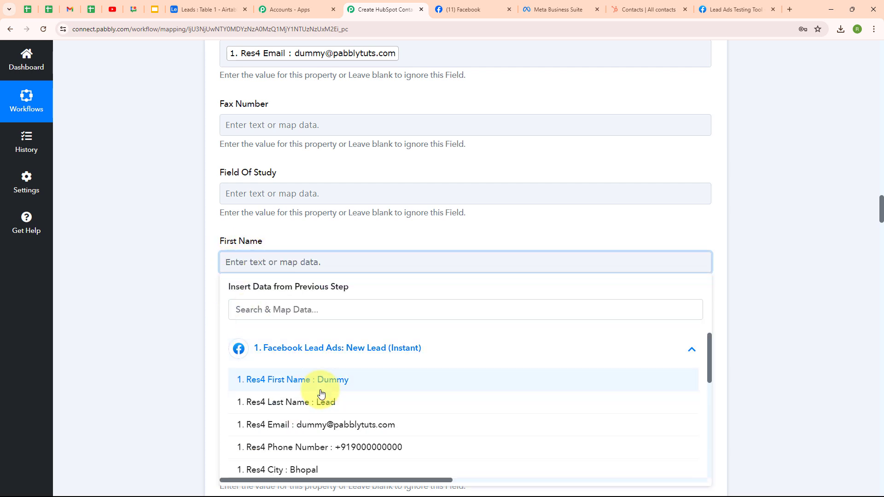
left_click(302, 380)
left_click(197, 385)
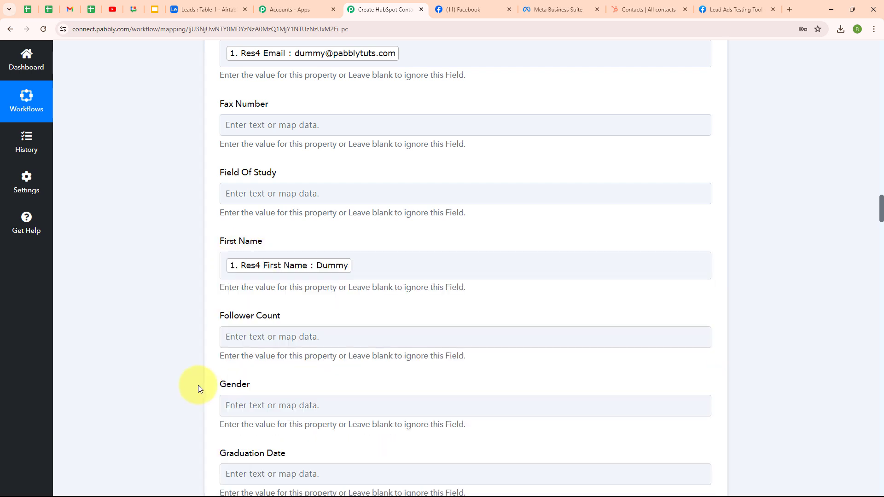
scroll(437, 364, "down", 10)
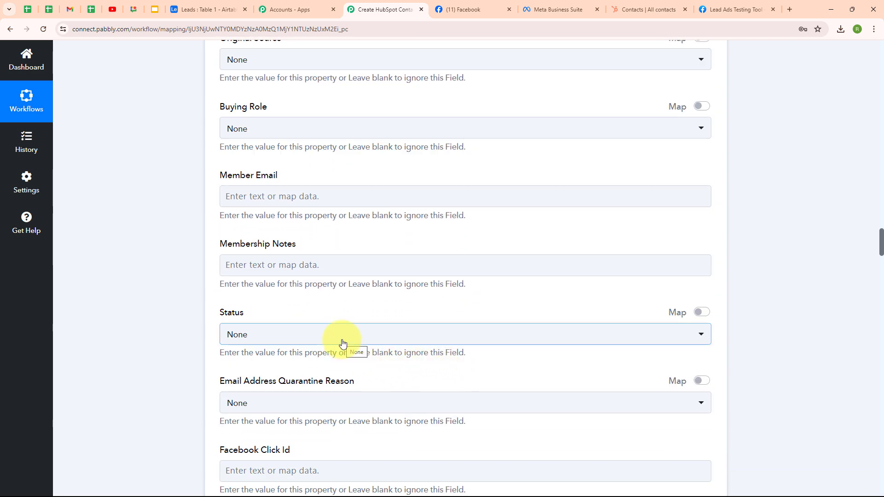
Pick Active in the contact Status dropdown, then scroll down toward Last Name.
left_click(341, 339)
left_click(341, 409)
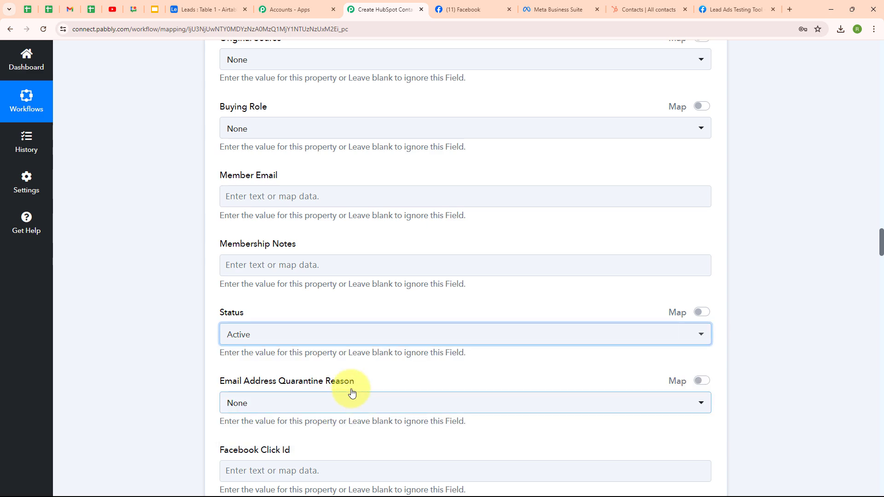
scroll(448, 366, "down", 3)
scroll(448, 366, "down", 7)
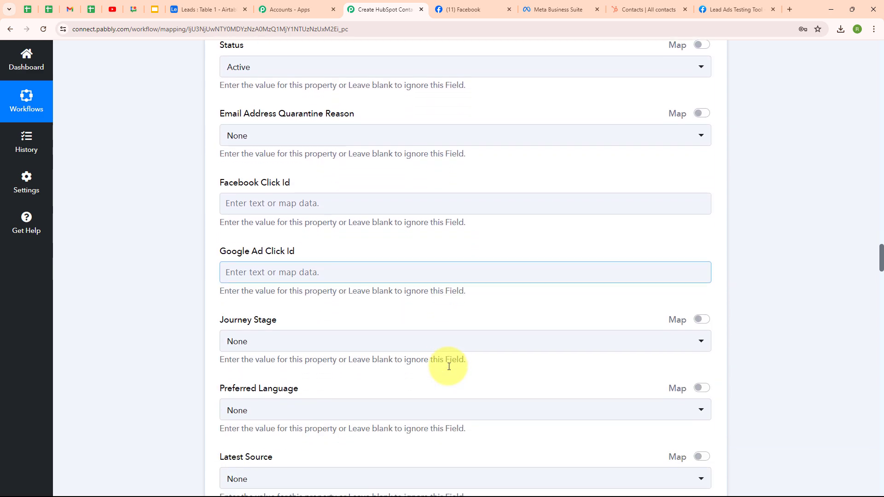
scroll(448, 366, "down", 4)
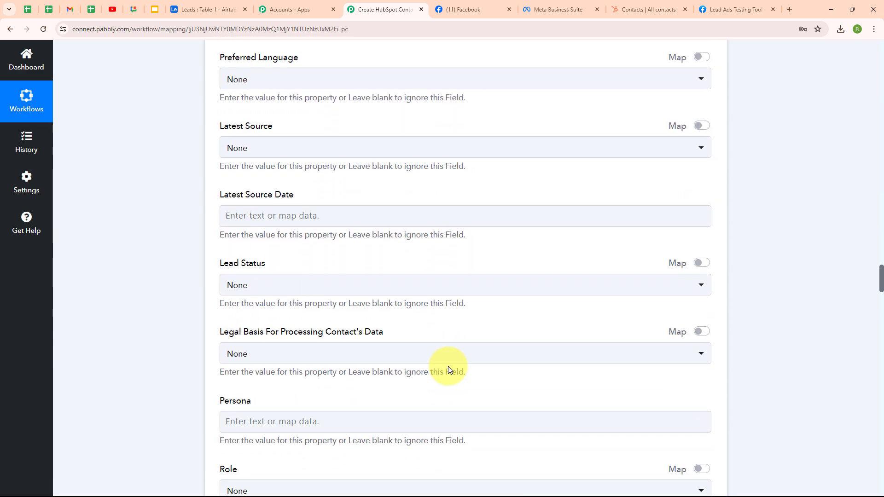
scroll(448, 369, "down", 5)
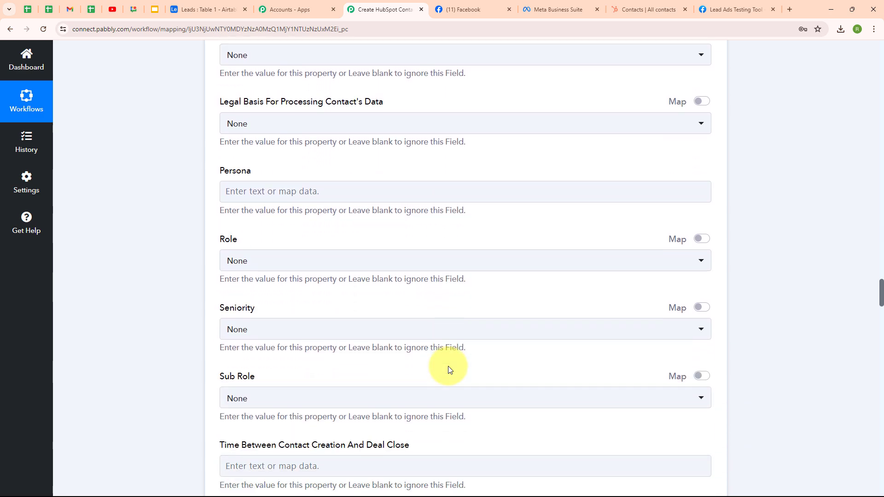
scroll(449, 368, "down", 17)
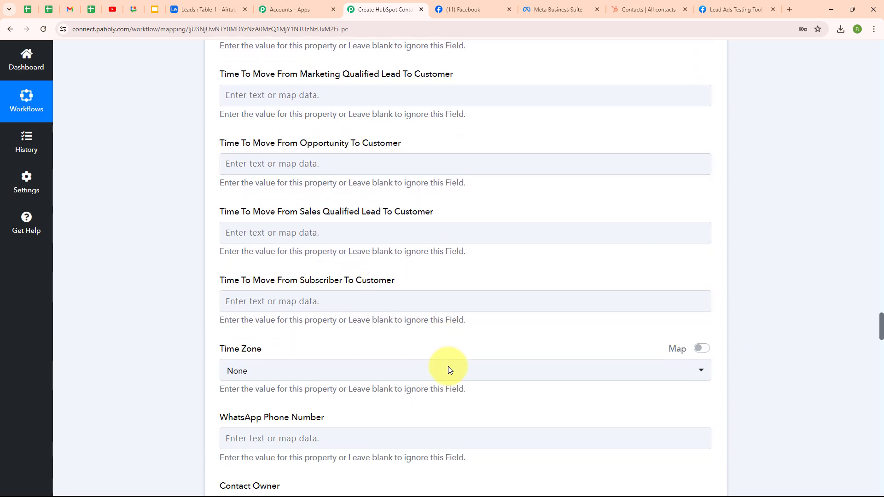
scroll(449, 368, "down", 8)
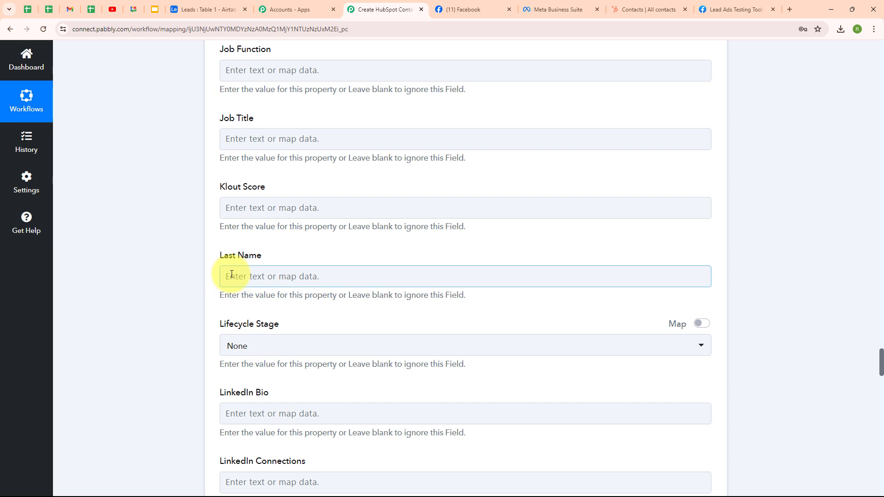
Map the lead's last name (Lead) into the Last Name field.
left_click(230, 276)
left_click(311, 361)
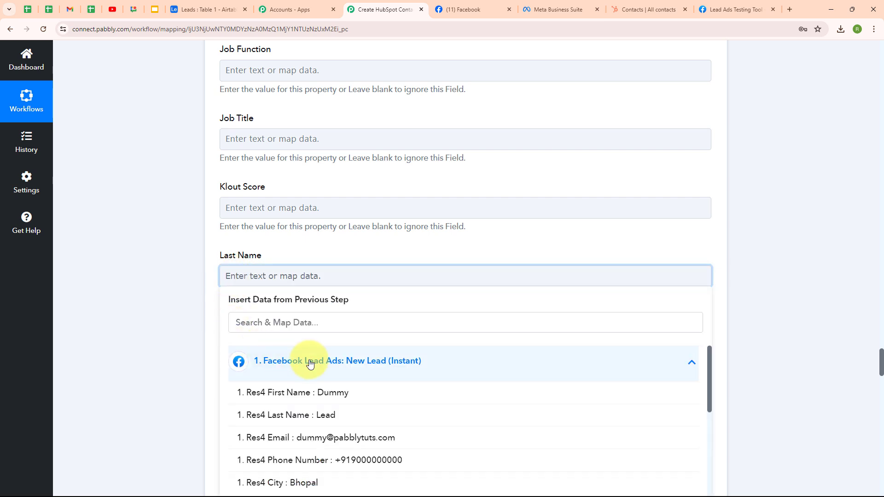
left_click(316, 415)
left_click(172, 381)
scroll(422, 258, "down", 3)
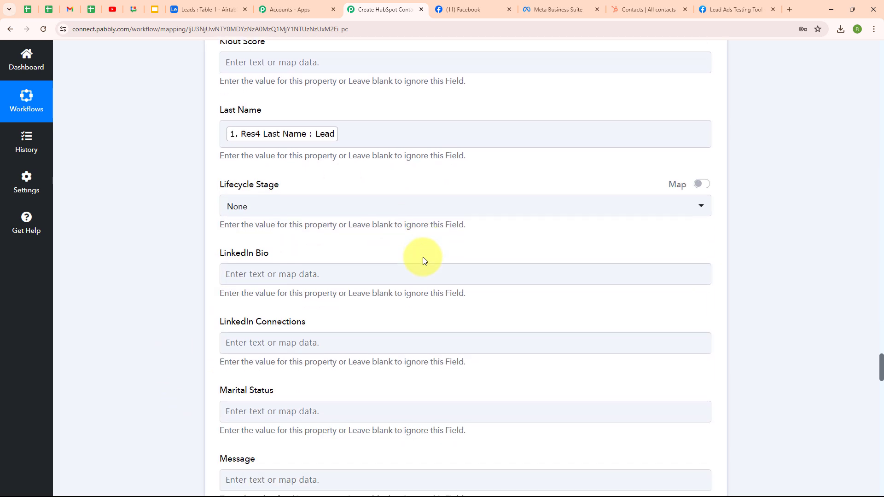
scroll(422, 257, "down", 2)
scroll(422, 257, "down", 8)
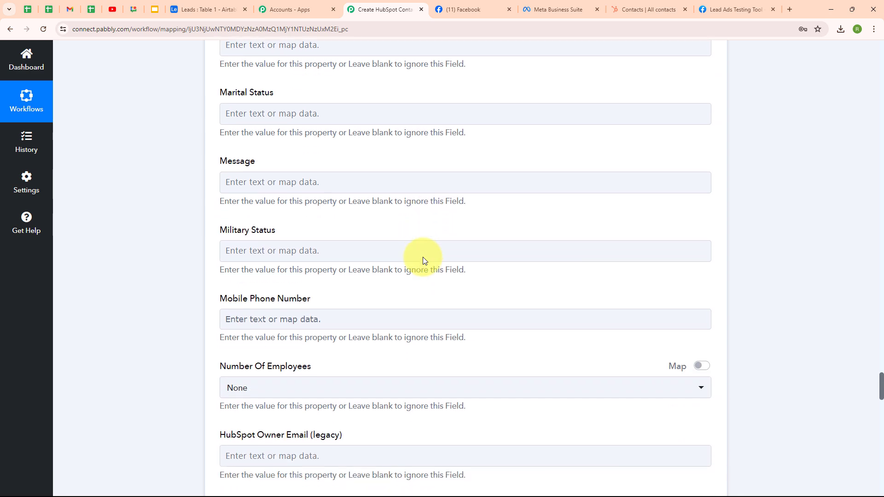
scroll(423, 257, "down", 1)
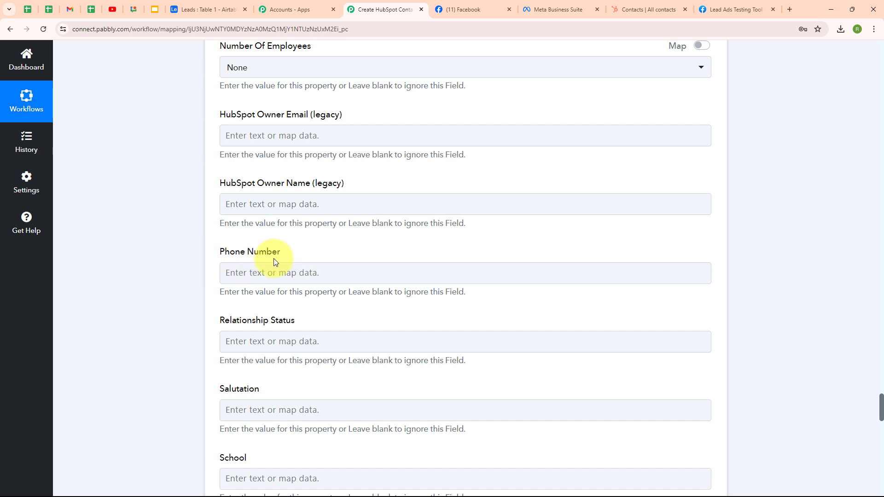
Map the lead's phone number into the Phone Number property.
left_click(240, 276)
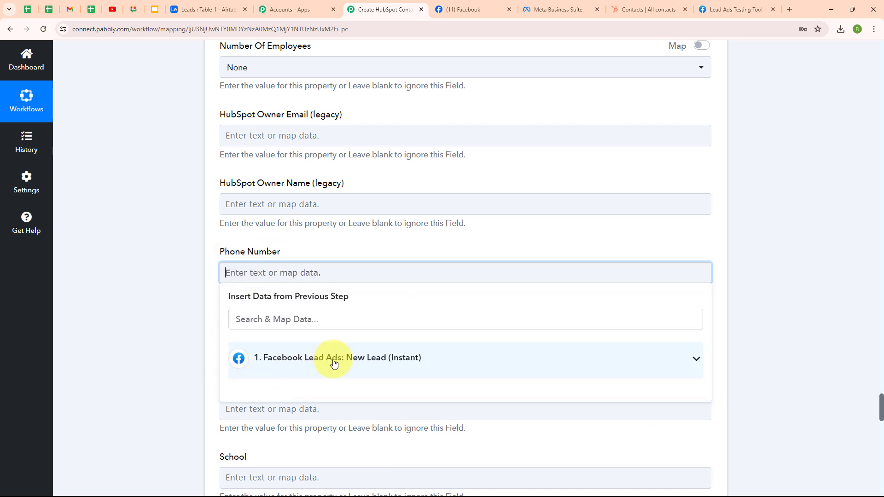
left_click(332, 361)
left_click(354, 458)
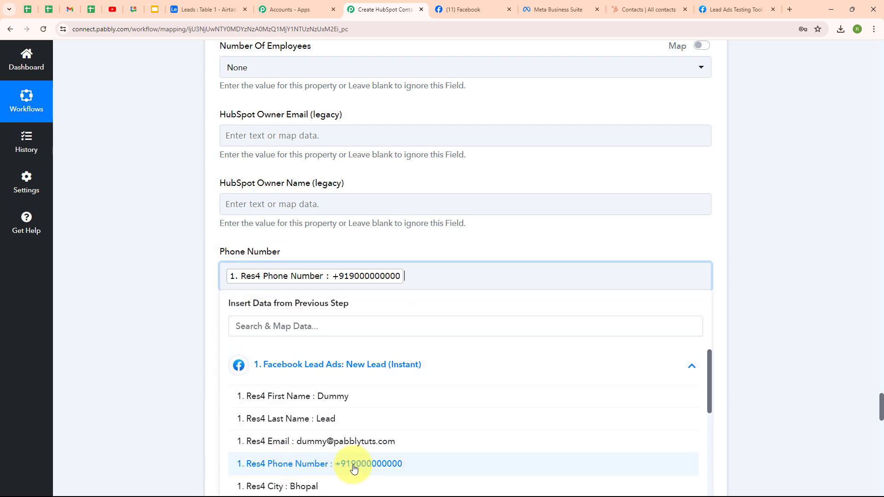
left_click(148, 390)
scroll(512, 306, "down", 4)
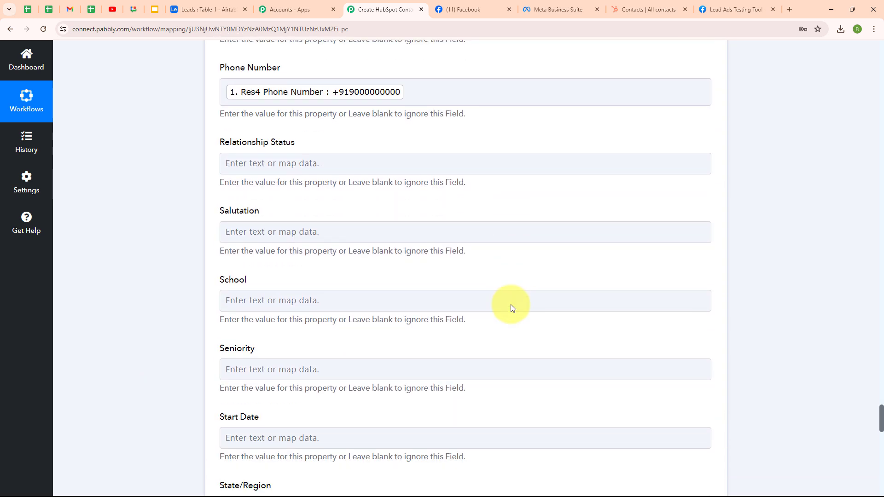
Scroll the HubSpot contact form down to the save buttons.
left_click(511, 304)
scroll(512, 304, "down", 2)
scroll(512, 305, "down", 4)
left_click(510, 303)
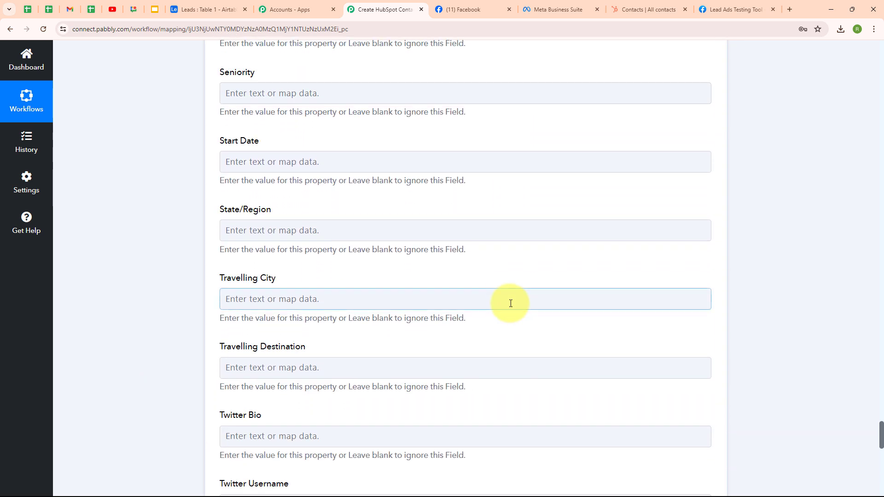
scroll(509, 304, "down", 3)
left_click(509, 305)
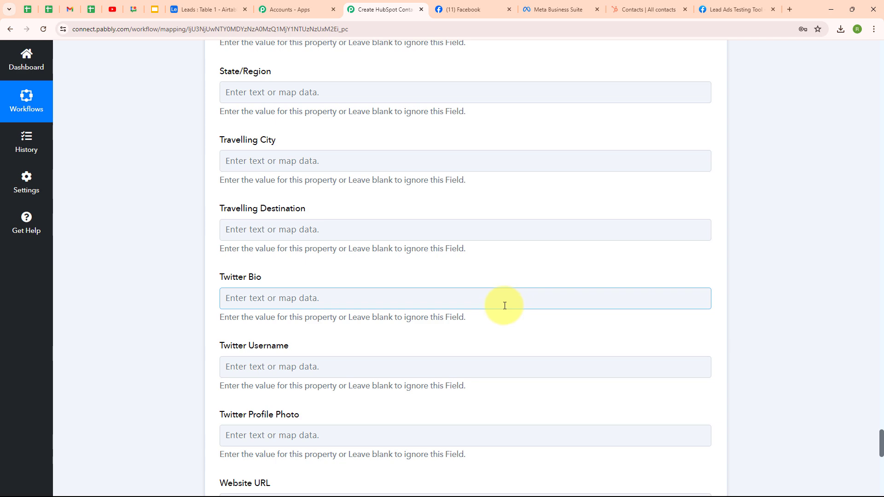
scroll(503, 305, "down", 3)
left_click(503, 303)
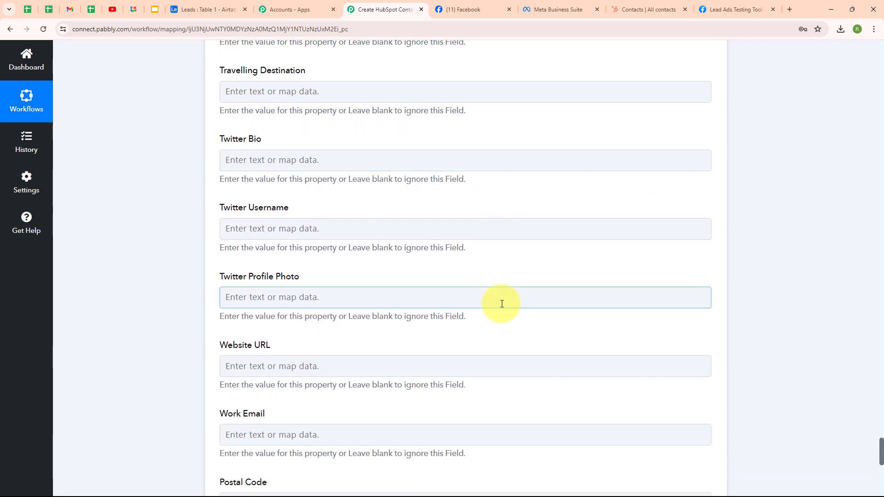
scroll(503, 303, "down", 3)
scroll(502, 304, "down", 1)
left_click(502, 304)
scroll(502, 304, "down", 3)
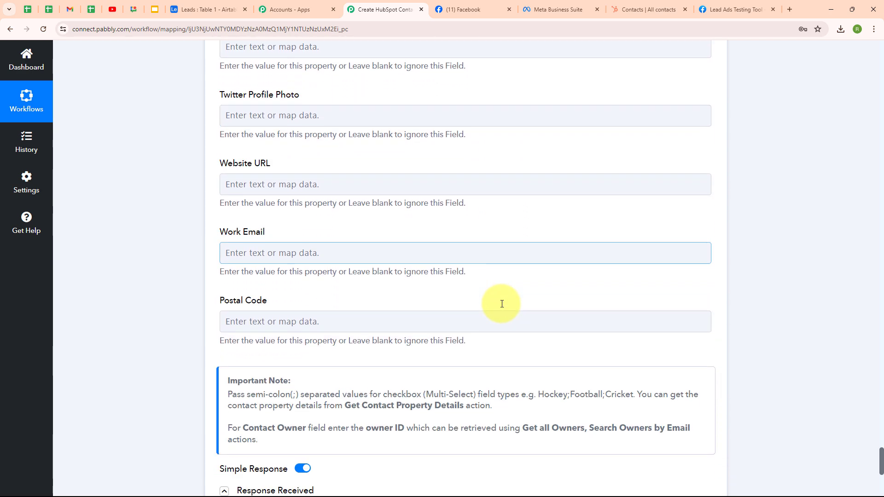
left_click(502, 304)
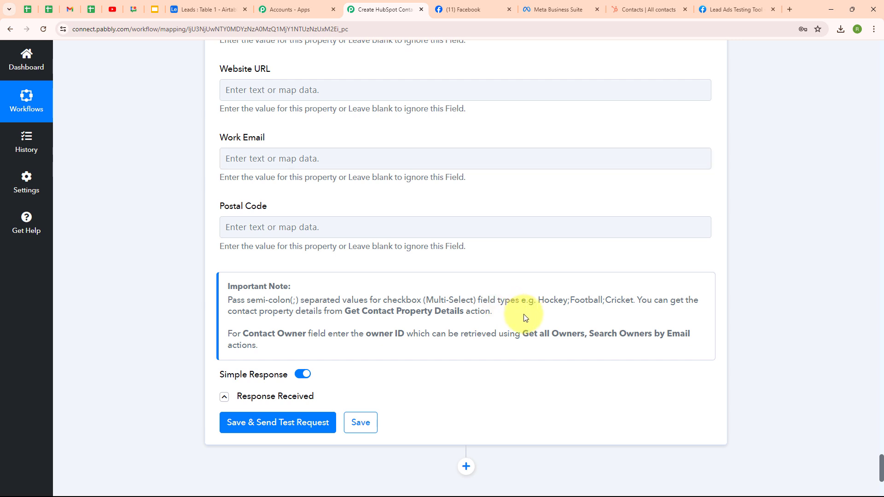
Save and test the step, then review the returned contact: Dummy Lead, Bhopal, lifecycle stage lead.
left_click(265, 423)
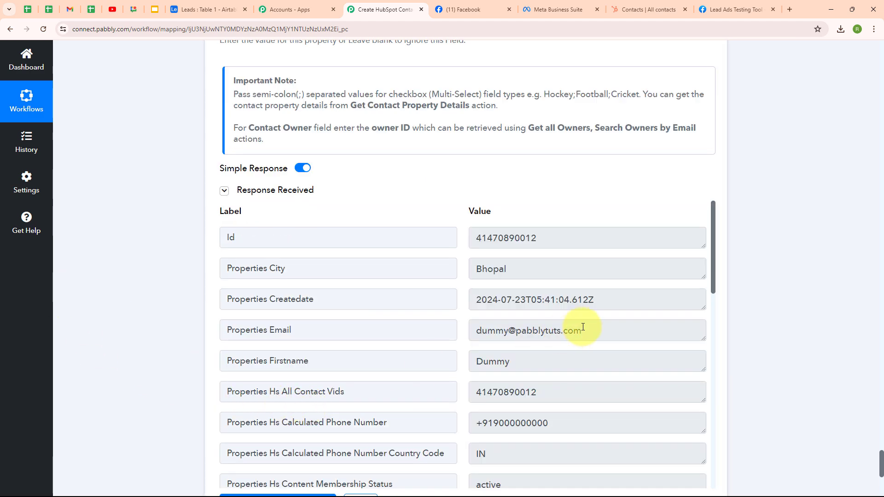
scroll(583, 327, "down", 9)
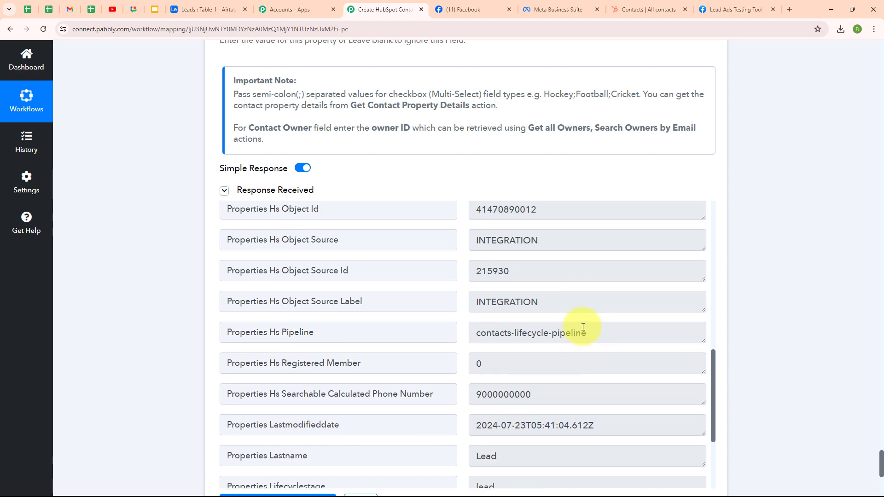
scroll(582, 327, "down", 2)
scroll(582, 327, "up", 11)
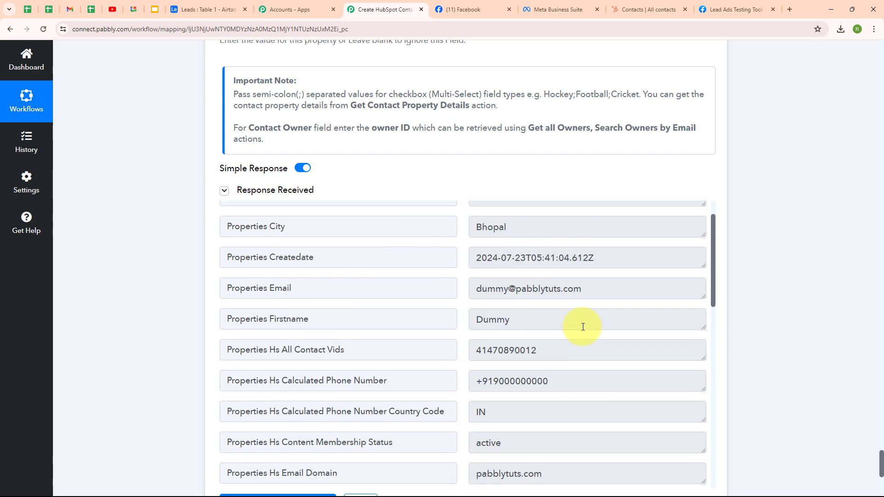
scroll(583, 327, "up", 2)
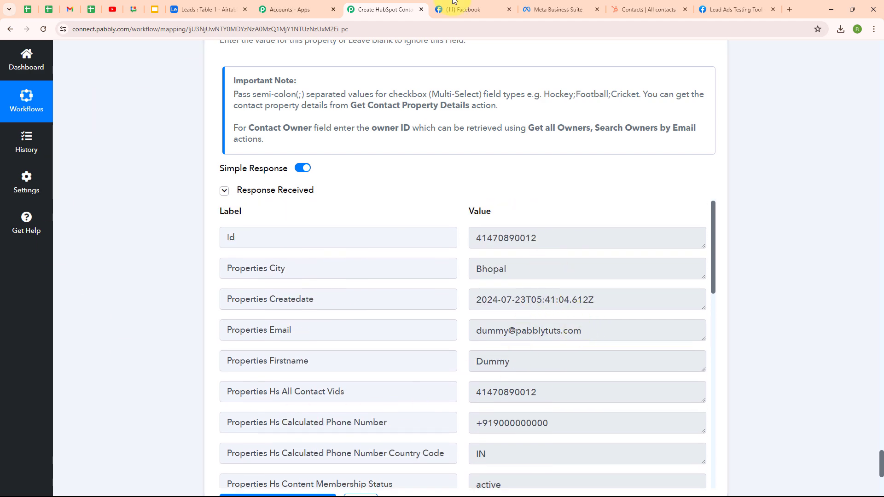
left_click(644, 9)
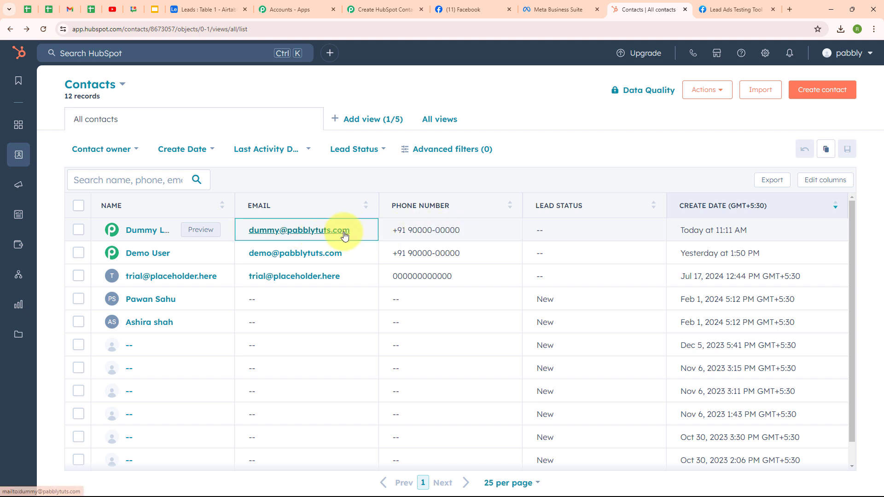
left_click(362, 9)
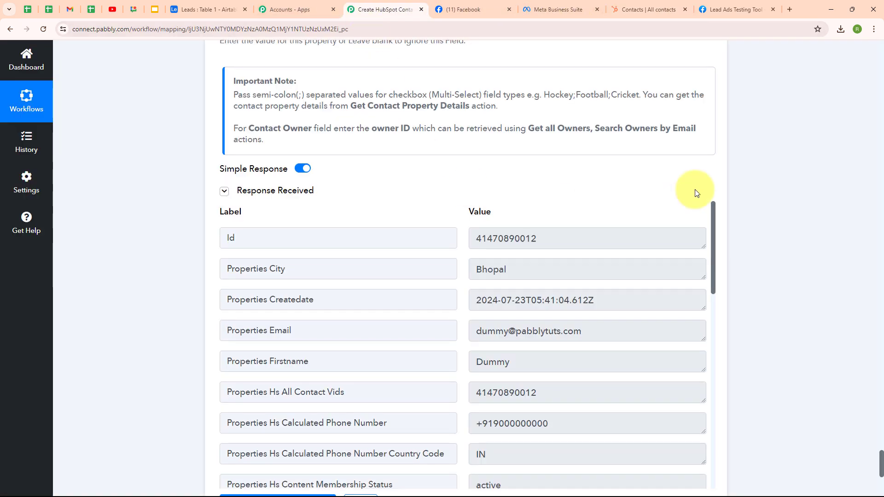
Collapse the HubSpot Create a Contact step and add an Airtable action step after it.
scroll(731, 175, "up", 20)
scroll(734, 172, "up", 15)
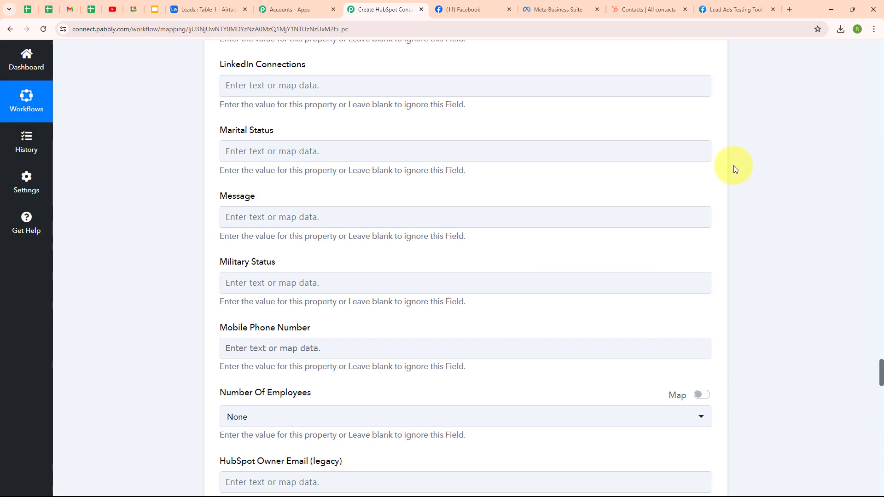
left_click(708, 262)
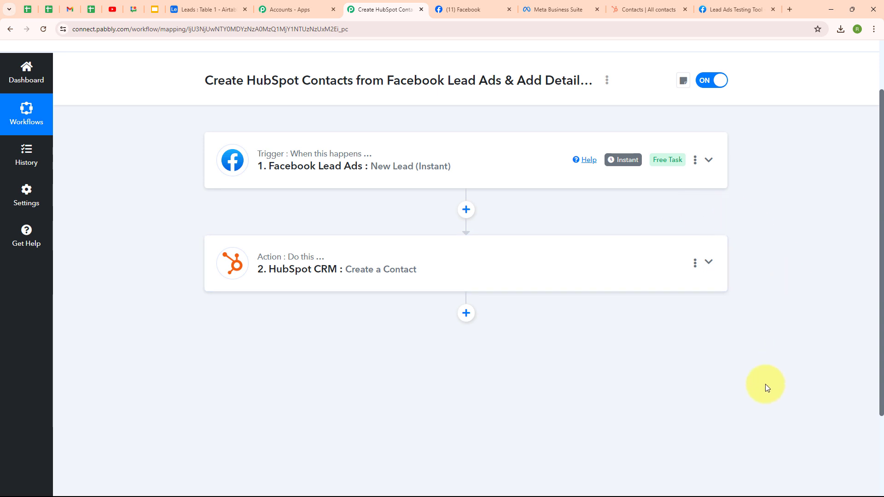
left_click(466, 314)
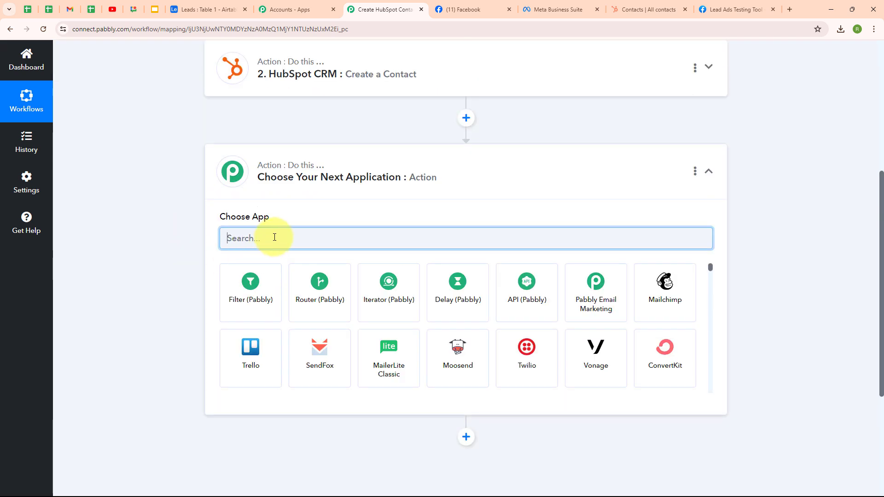
type("airt")
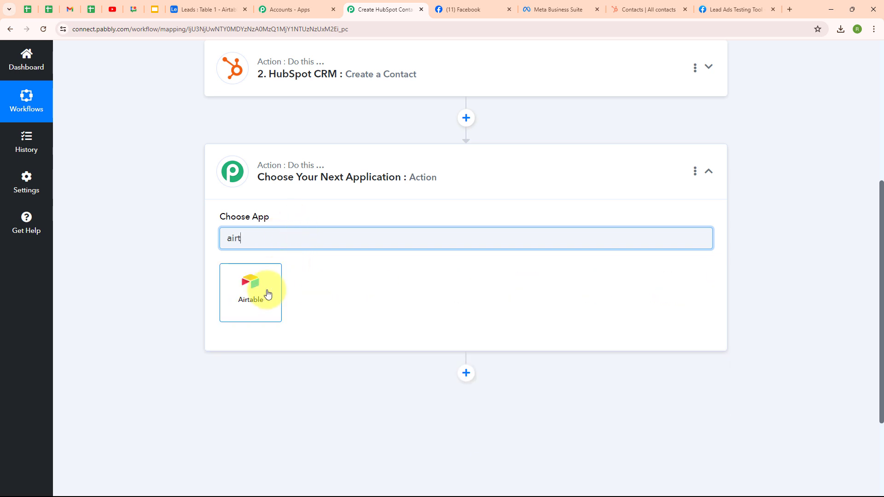
left_click(262, 296)
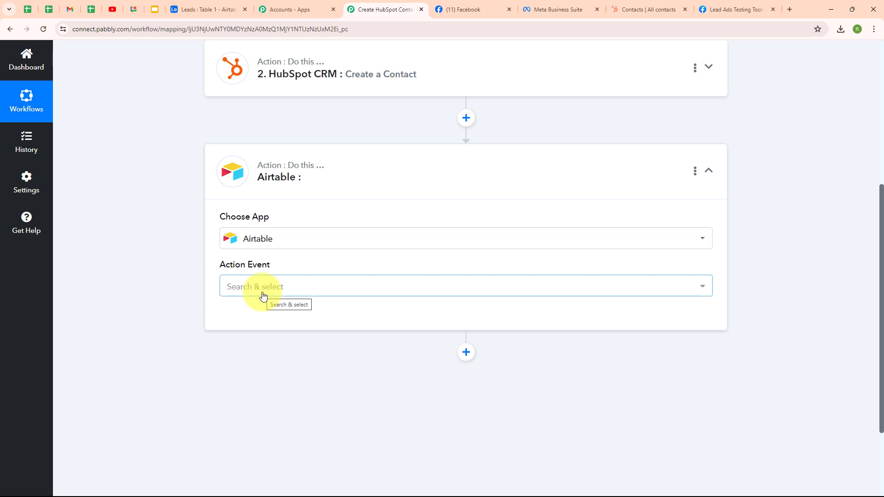
Set the Airtable step's action event to Create Record and start a new Airtable #10 connection.
left_click(267, 252)
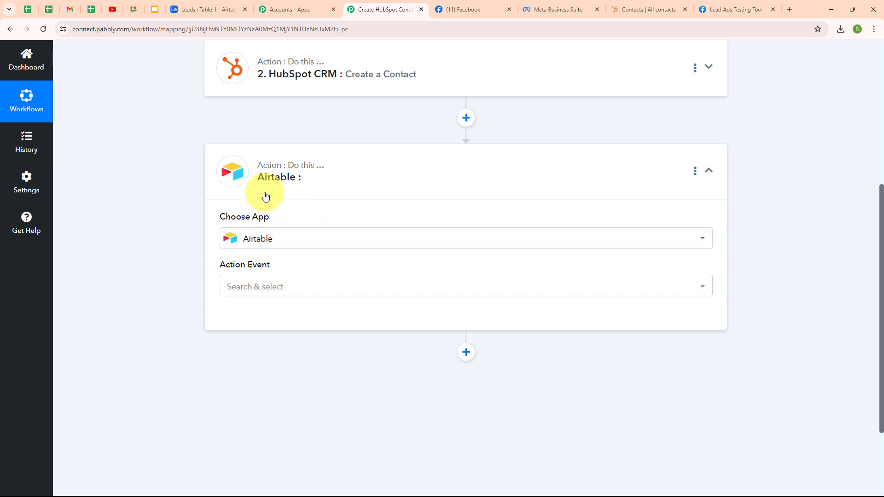
left_click(252, 289)
left_click(312, 123)
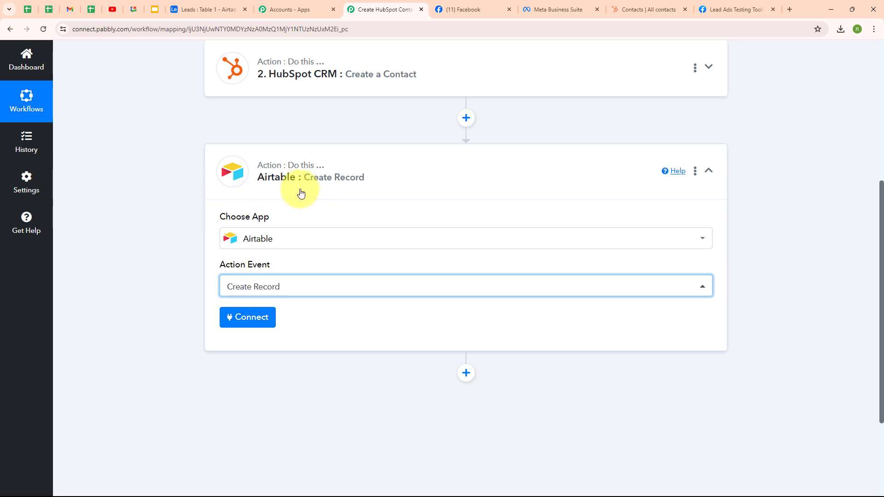
left_click(260, 327)
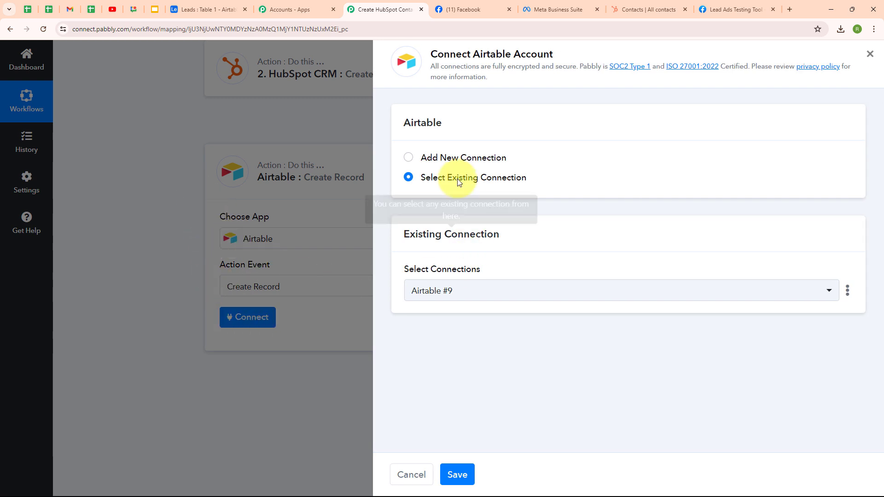
left_click(408, 159)
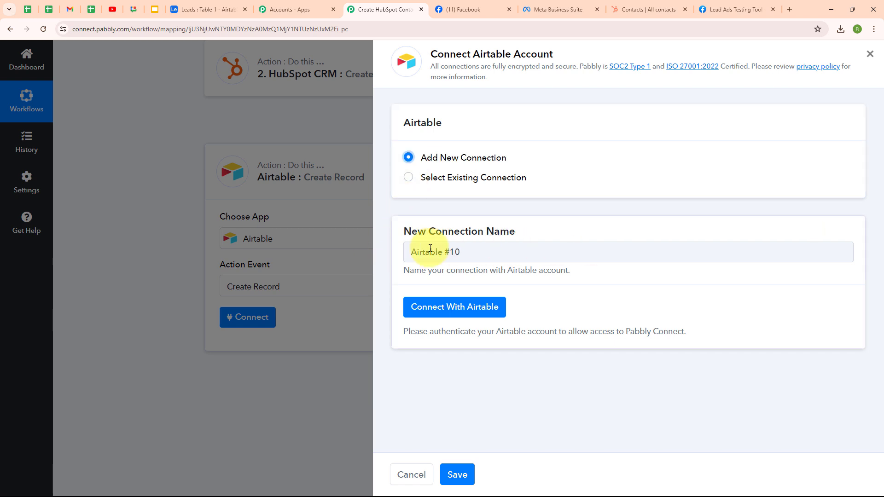
Begin authorizing the Airtable connection, glancing at the Leads table in Airtable.
left_click(453, 307)
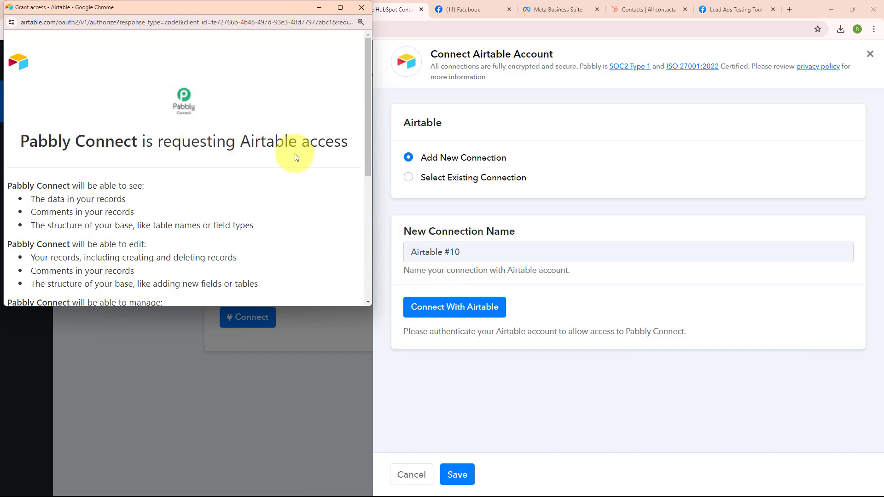
scroll(324, 204, "down", 5)
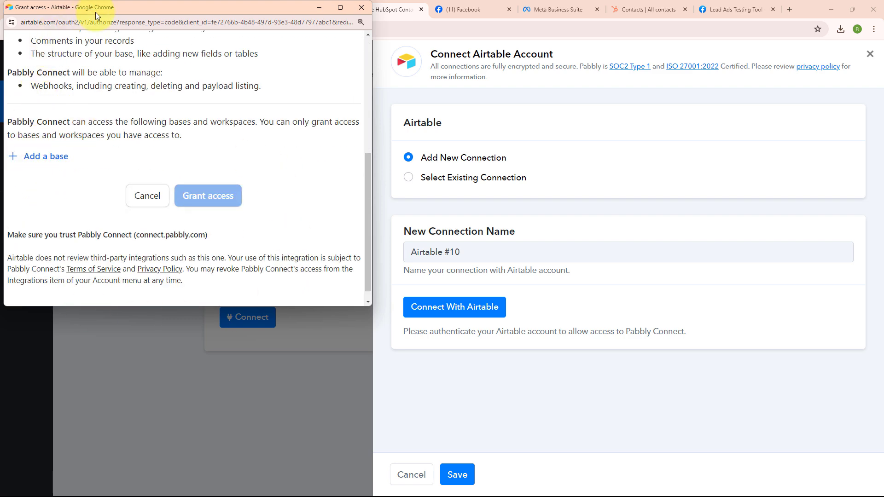
left_click_drag(95, 12, 515, 175)
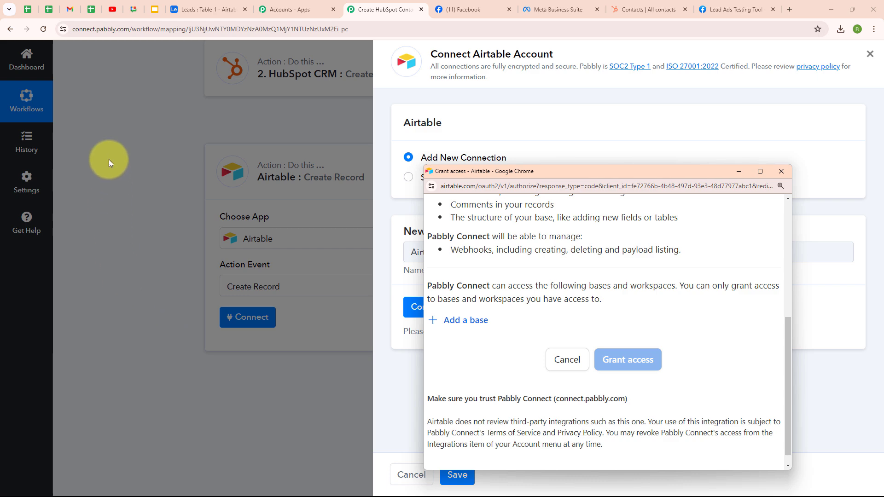
left_click(188, 12)
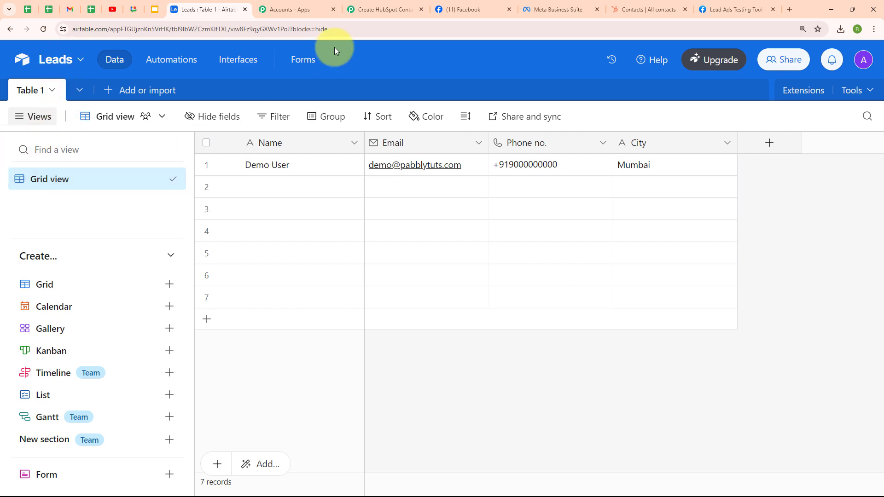
left_click(359, 9)
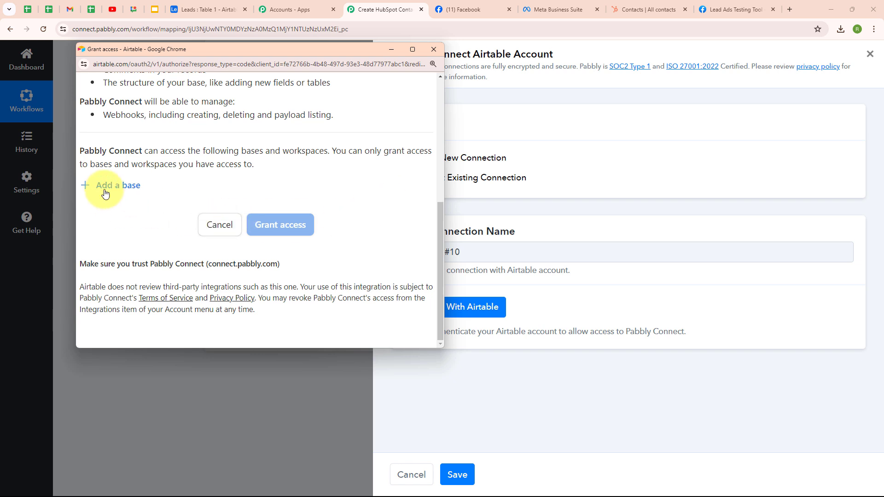
Add the Leads base from Workspace 5 and grant Pabbly Connect access.
left_click(105, 193)
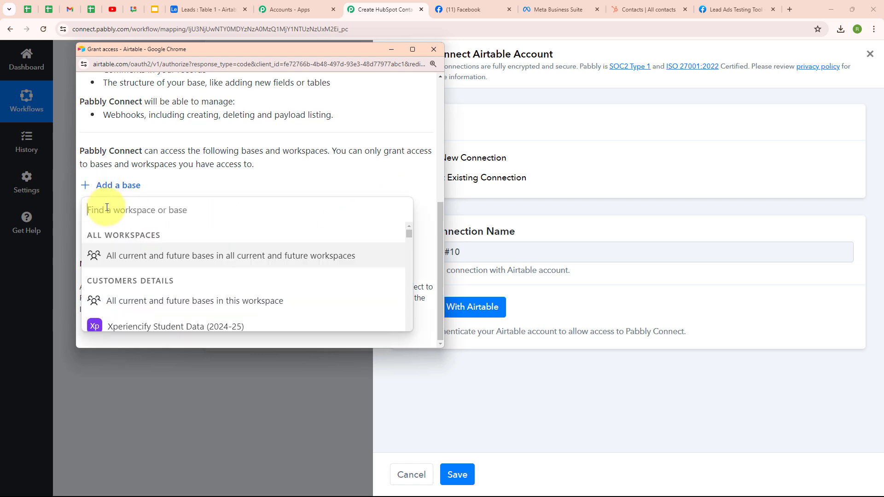
type("L")
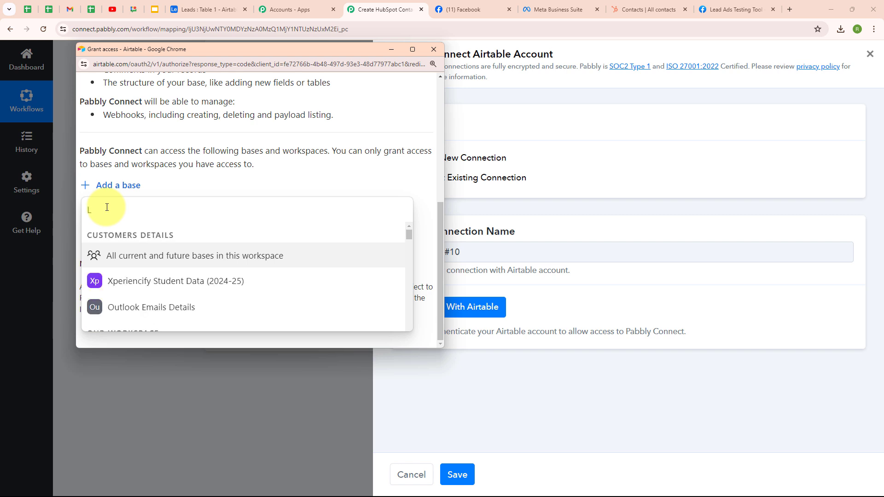
type("ead")
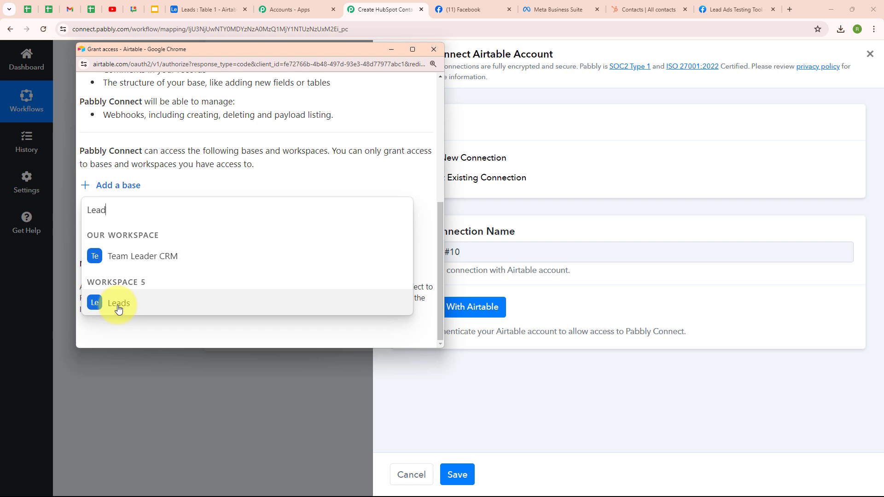
left_click(118, 306)
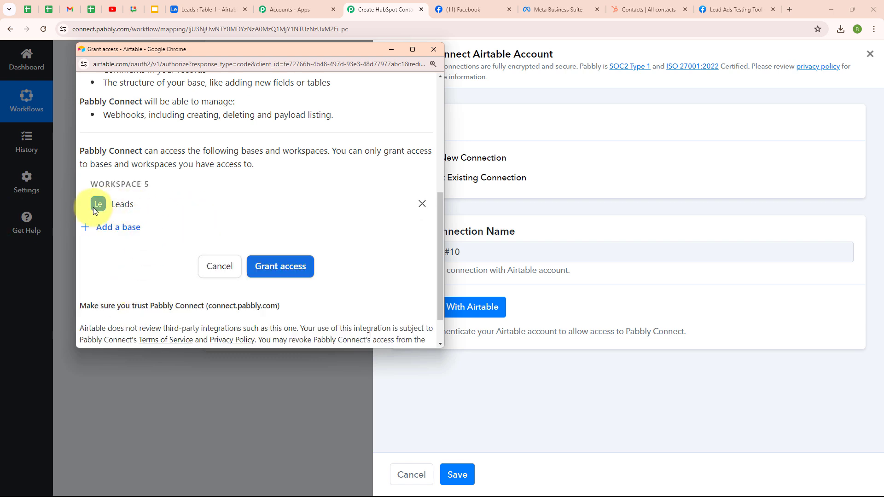
left_click(299, 274)
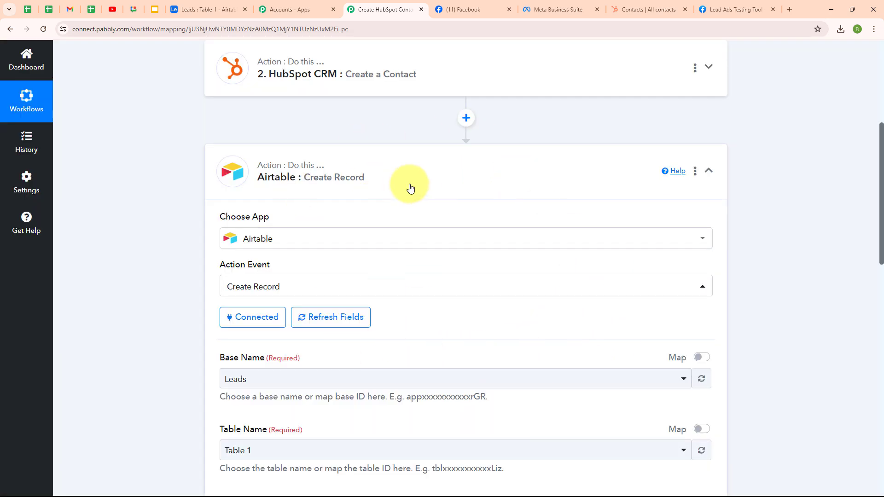
Choose base Leads and table Table 1 for Create Record, checking the Airtable columns.
scroll(475, 325, "down", 5)
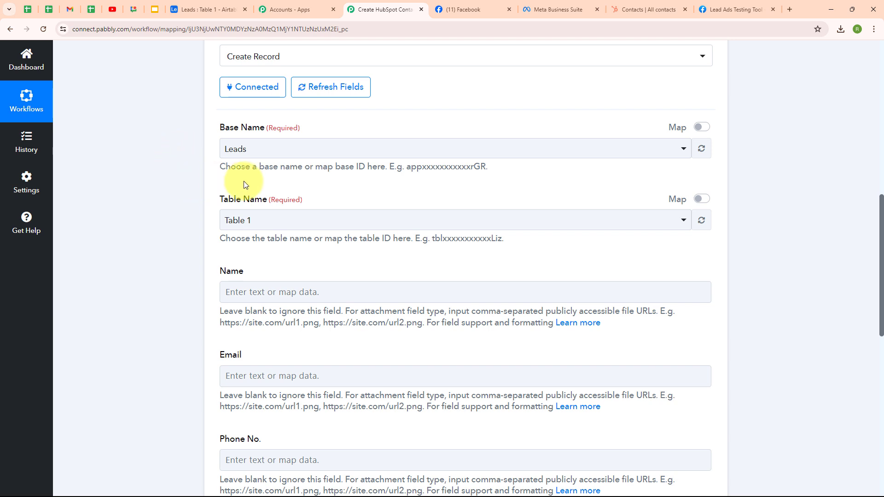
left_click(257, 149)
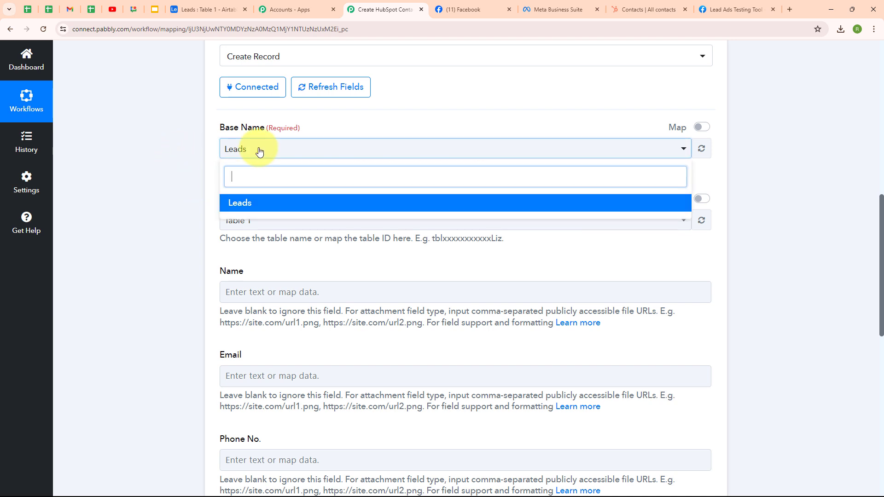
left_click(269, 204)
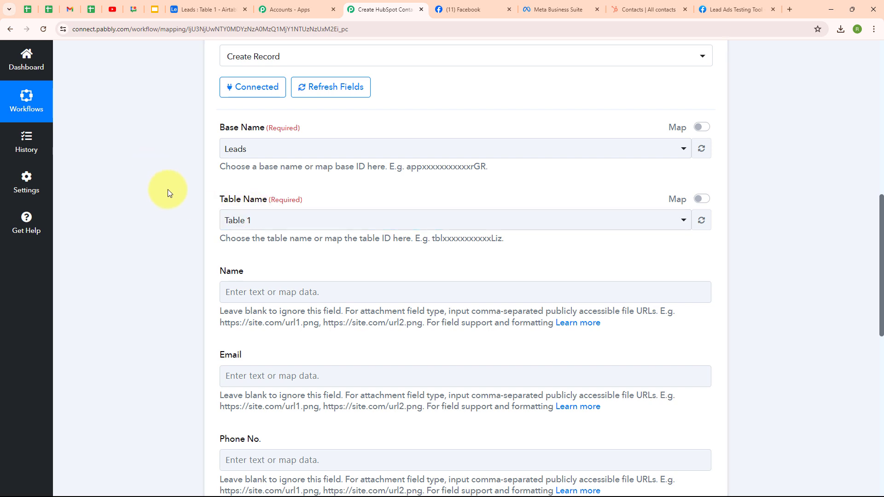
left_click(186, 3)
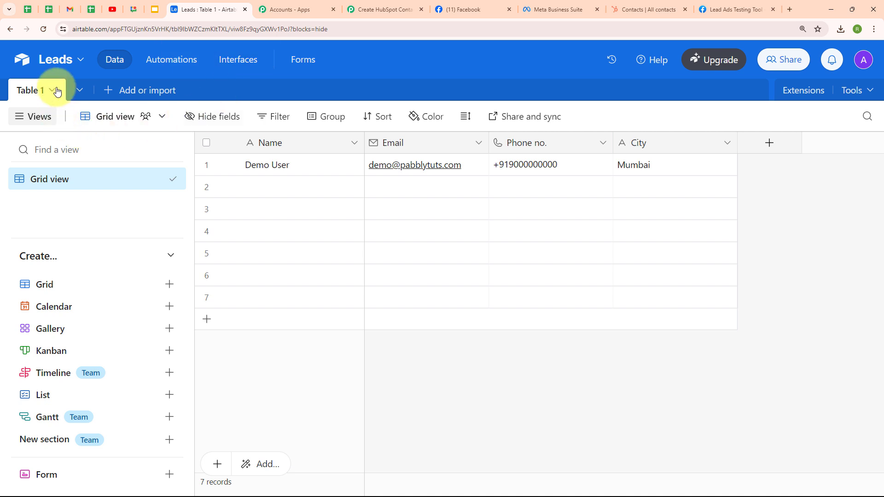
left_click(372, 4)
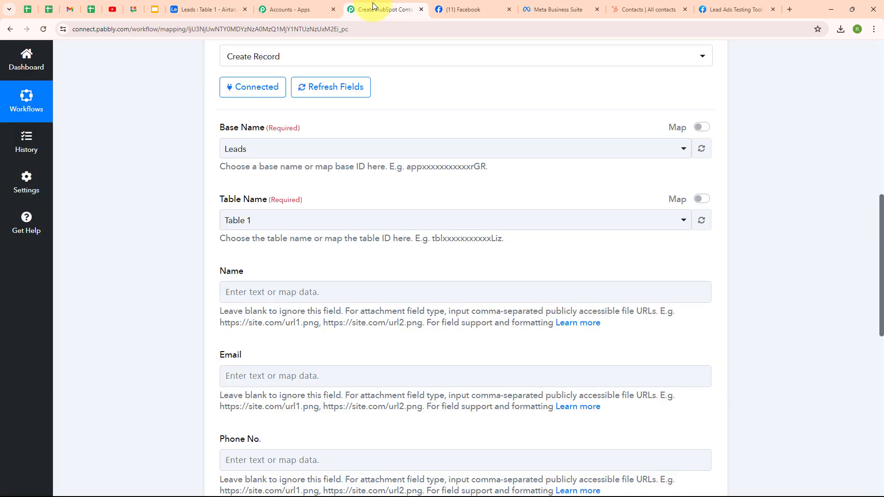
left_click(330, 221)
left_click(322, 275)
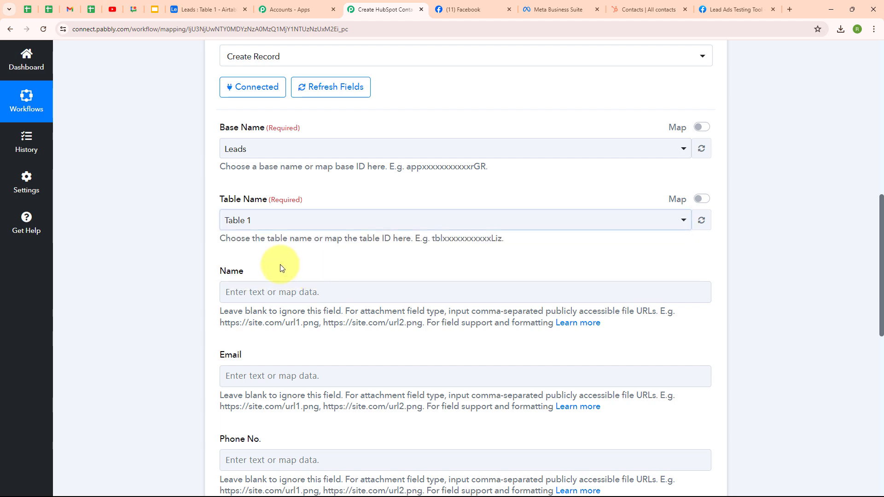
scroll(404, 251, "down", 2)
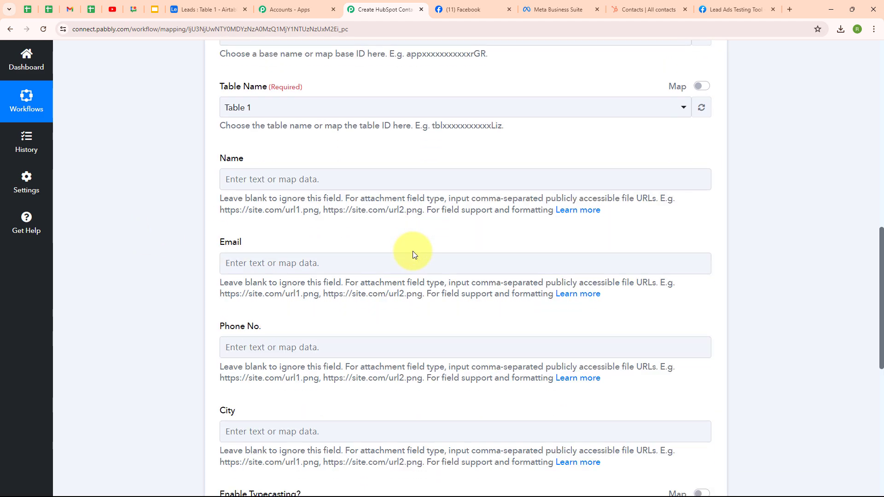
scroll(412, 254, "down", 1)
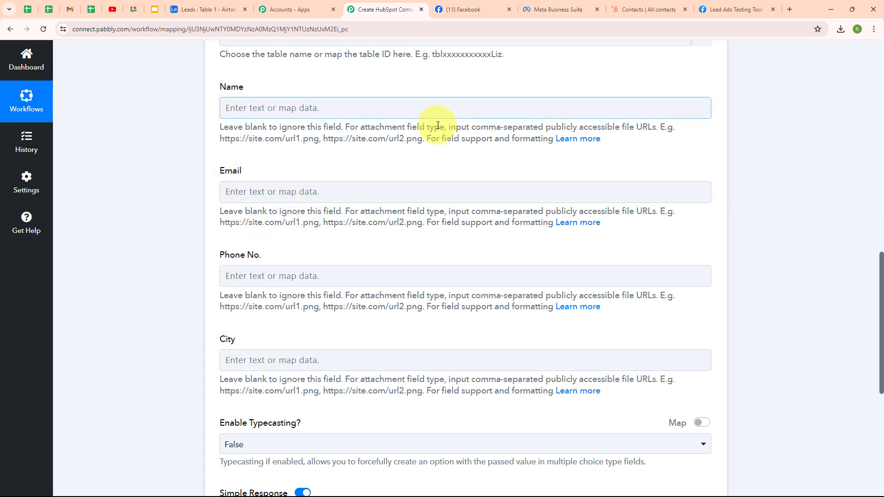
Map the Facebook lead's first and last name into the Airtable Name field.
left_click(194, 10)
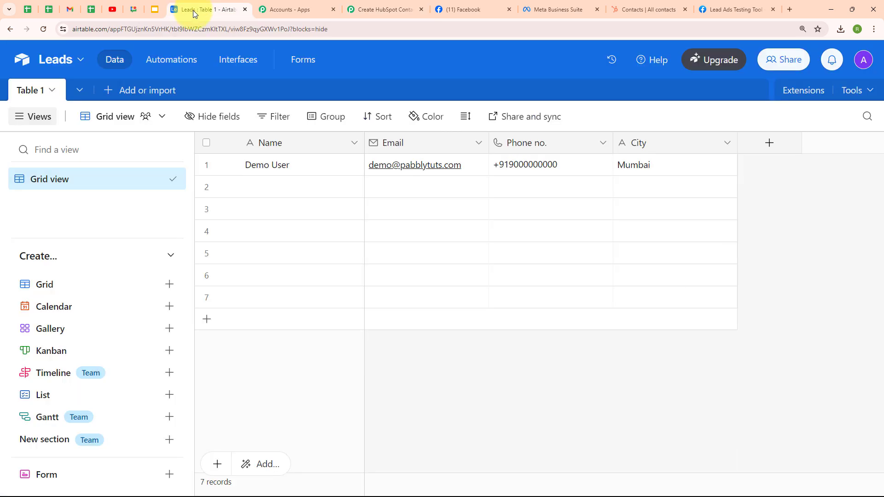
left_click(345, 3)
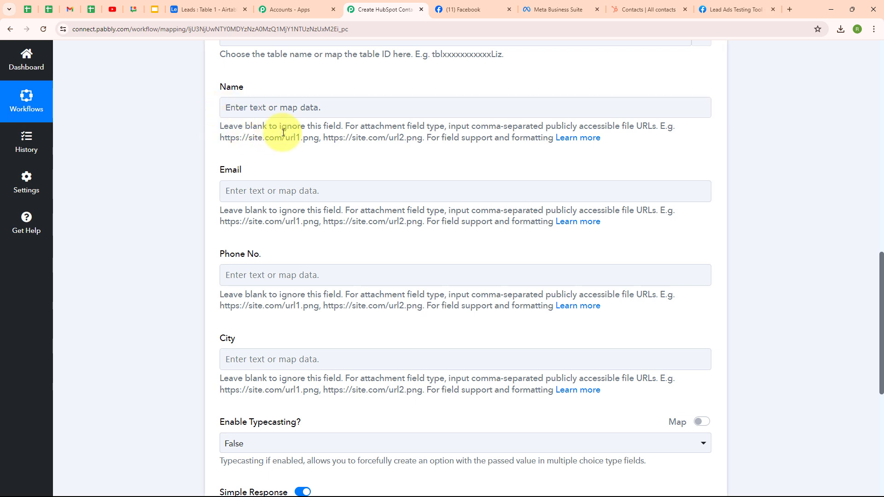
left_click(228, 108)
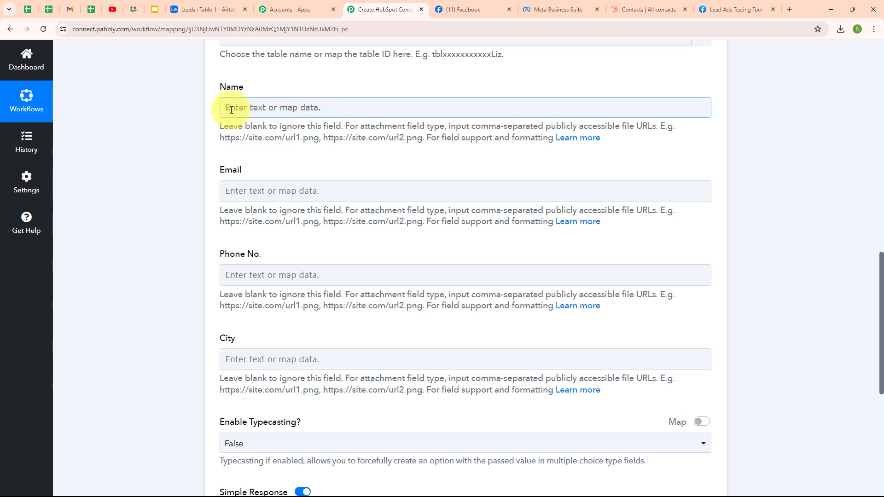
left_click(231, 109)
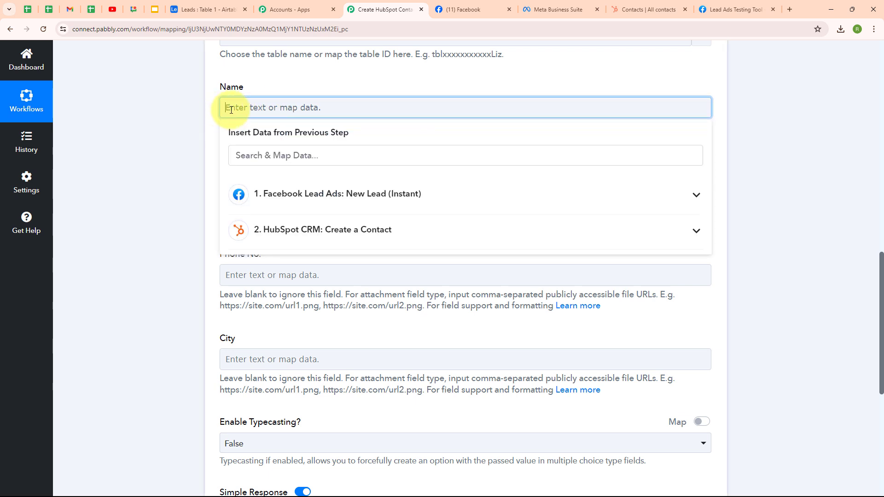
left_click(346, 194)
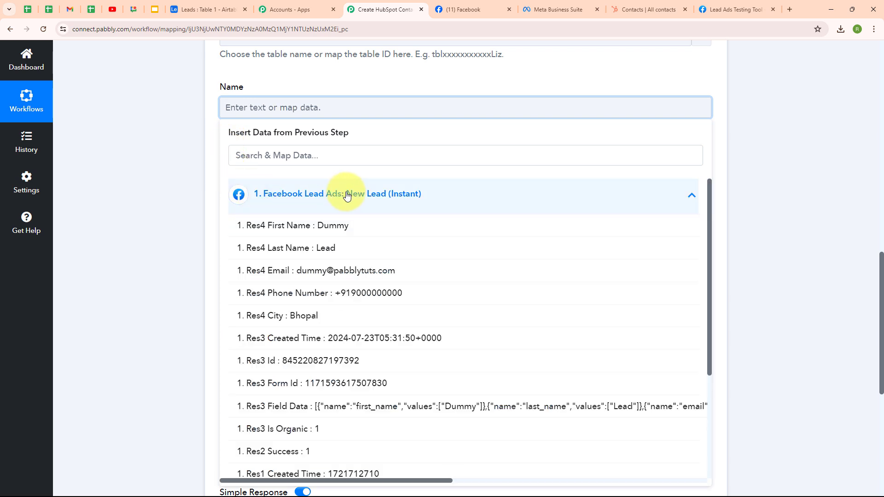
left_click(343, 226)
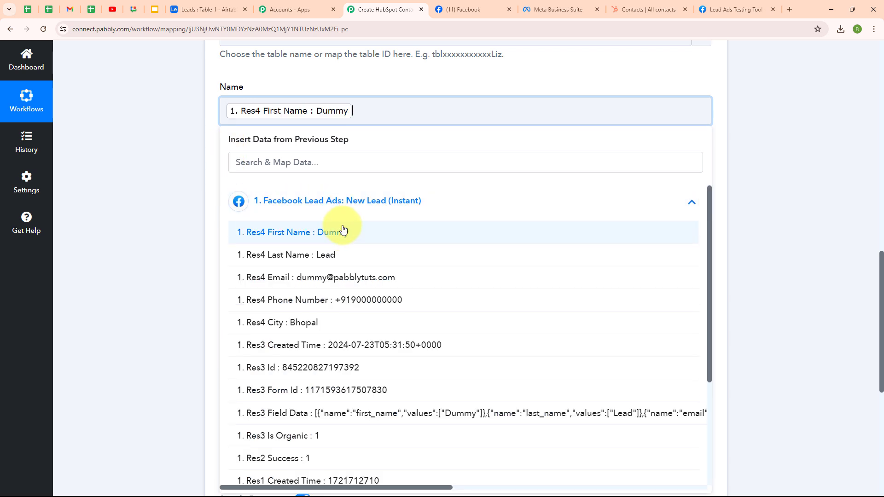
left_click(341, 253)
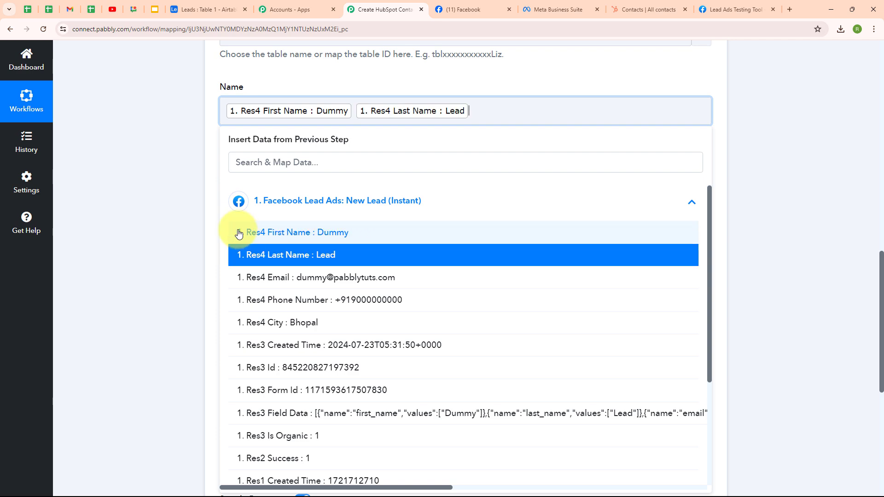
Map the lead's email and phone number into Email and Phone No.
left_click(449, 207)
scroll(463, 170, "down", 1)
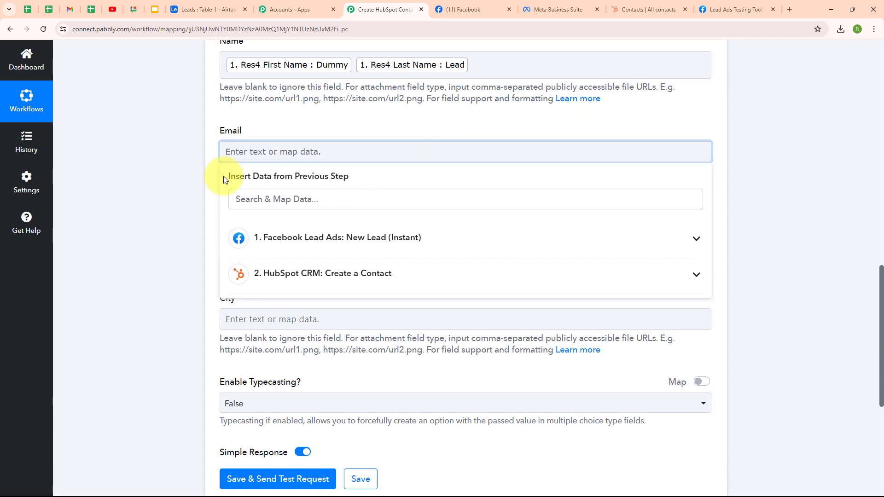
left_click(380, 238)
left_click(379, 313)
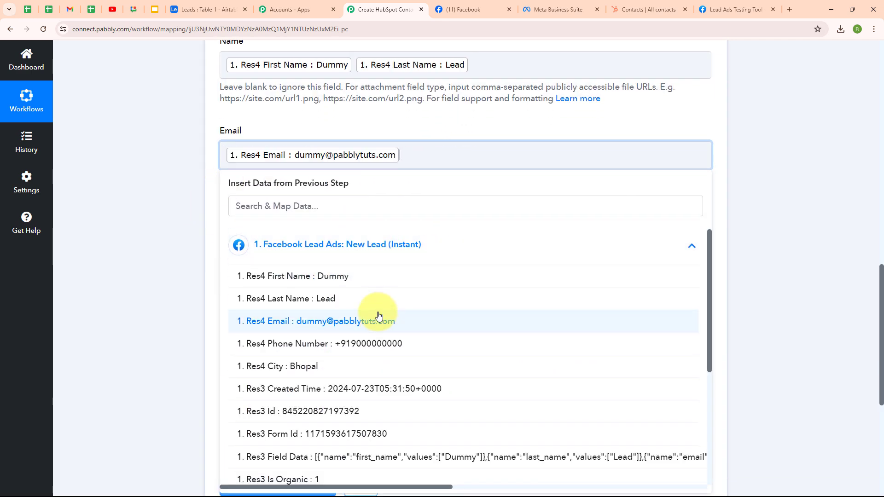
left_click(202, 260)
scroll(230, 220, "down", 1)
left_click(253, 194)
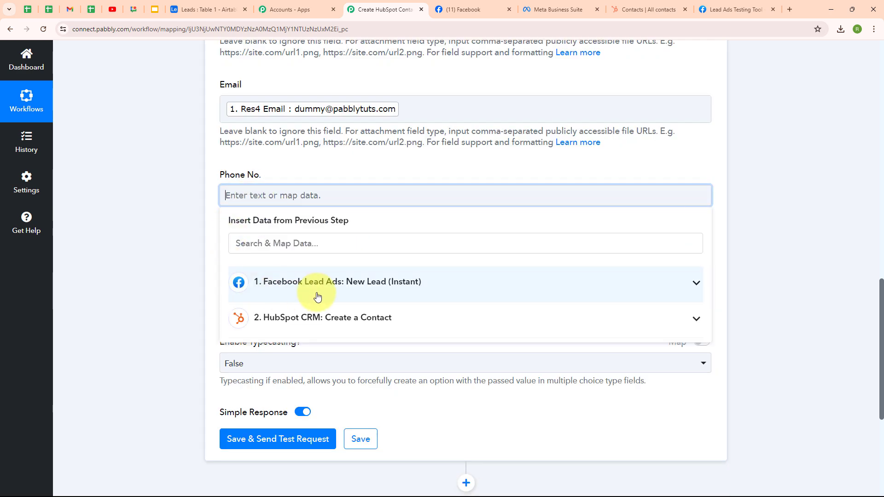
left_click(345, 283)
left_click(368, 381)
Map the lead's city into City and keep Enable Typecasting as False.
left_click(181, 351)
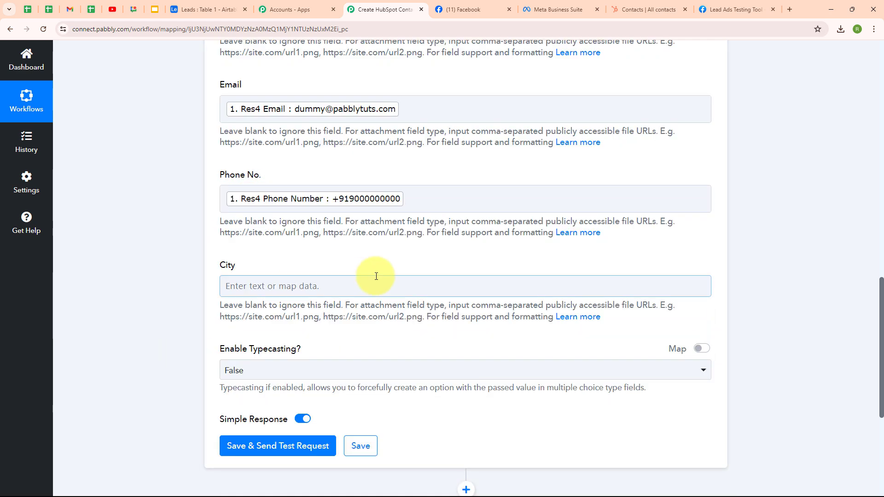
left_click(359, 286)
left_click(317, 370)
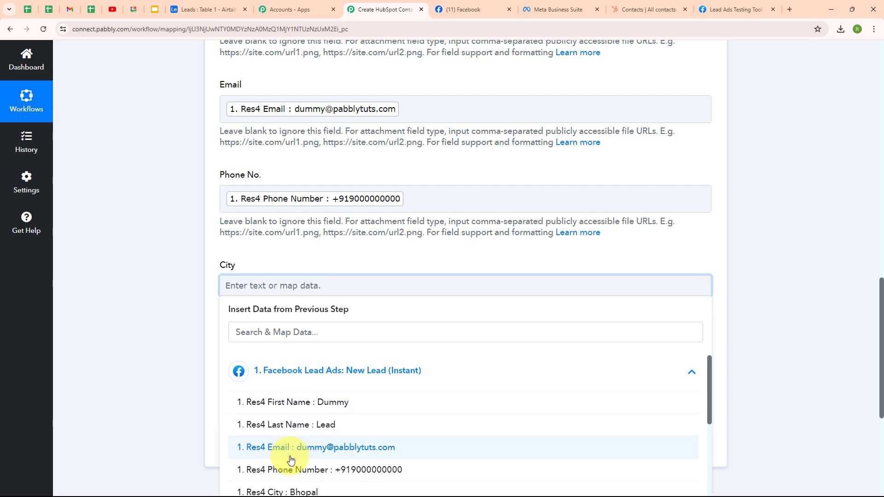
left_click(298, 490)
scroll(216, 316, "down", 1)
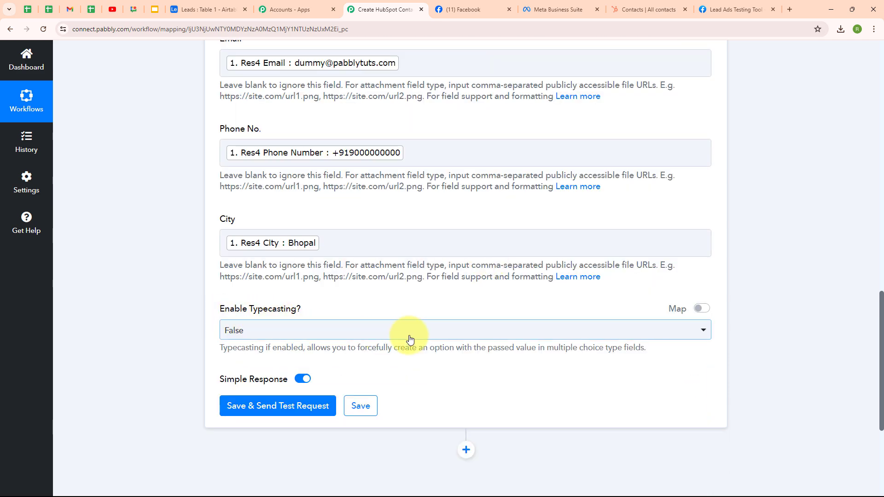
left_click(451, 334)
left_click(423, 384)
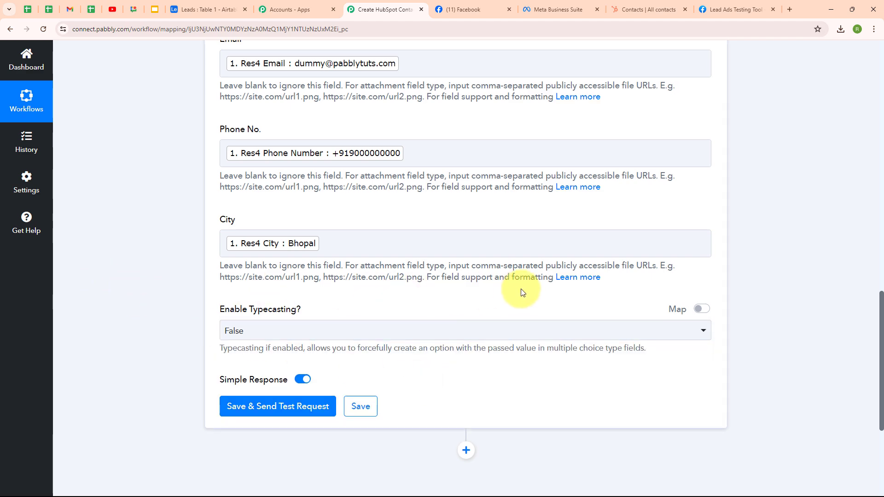
scroll(518, 290, "up", 4)
scroll(520, 290, "down", 5)
scroll(522, 289, "down", 2)
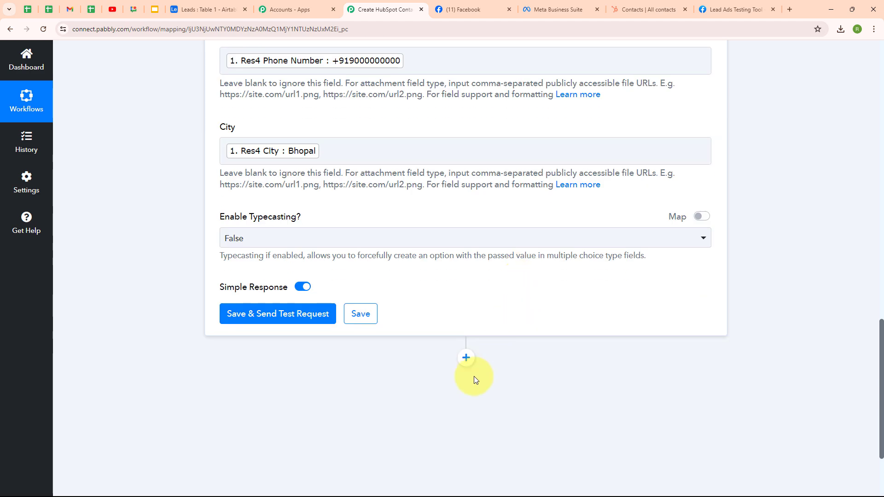
Save and test the Airtable step, review the Dummy Lead response, then view Airtable Leads.
left_click(271, 315)
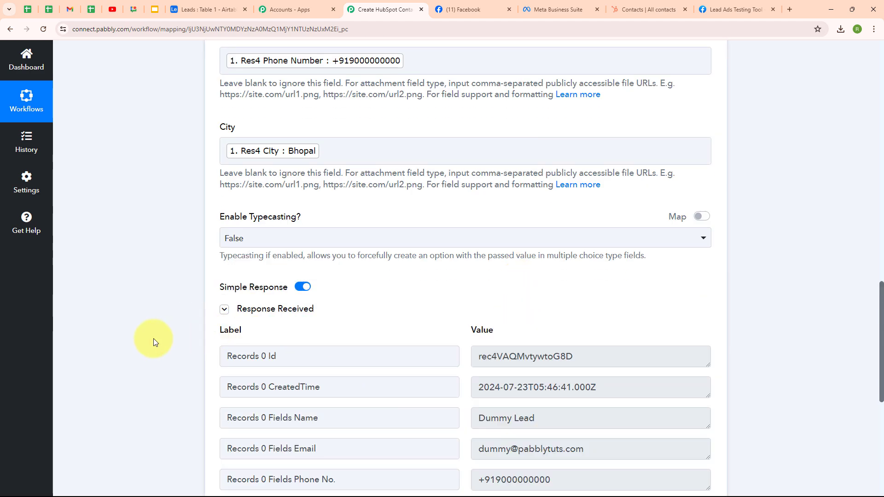
scroll(694, 321, "down", 4)
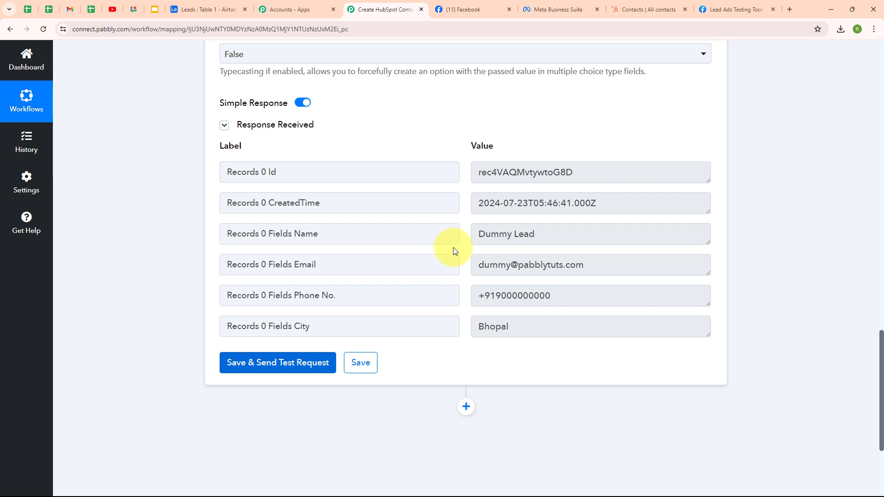
left_click(217, 10)
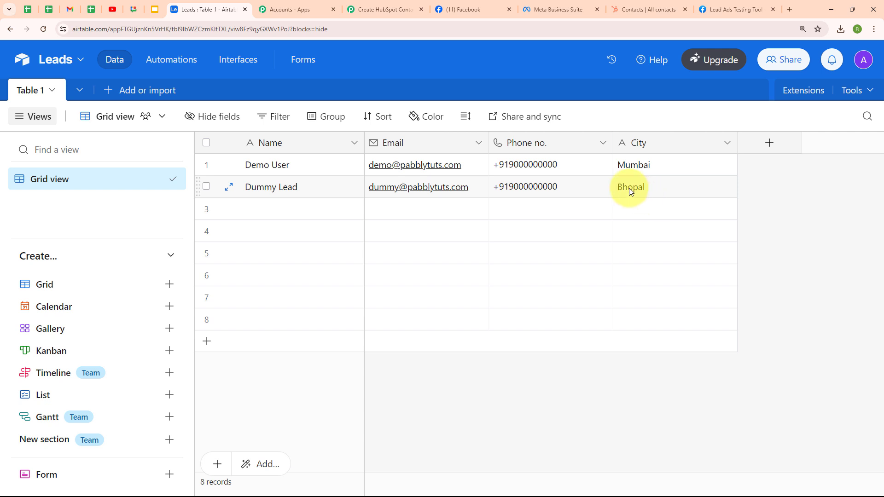
After confirming the Dummy Lead row from Bhopal, return to the Pabbly Connect workflow.
left_click(406, 7)
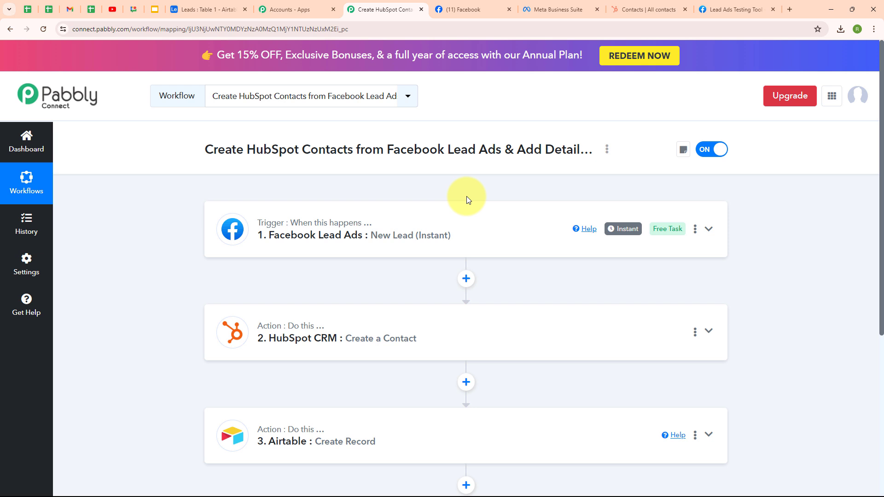
Switch to the Meta Lead Ads Testing Tool page.
left_click(734, 9)
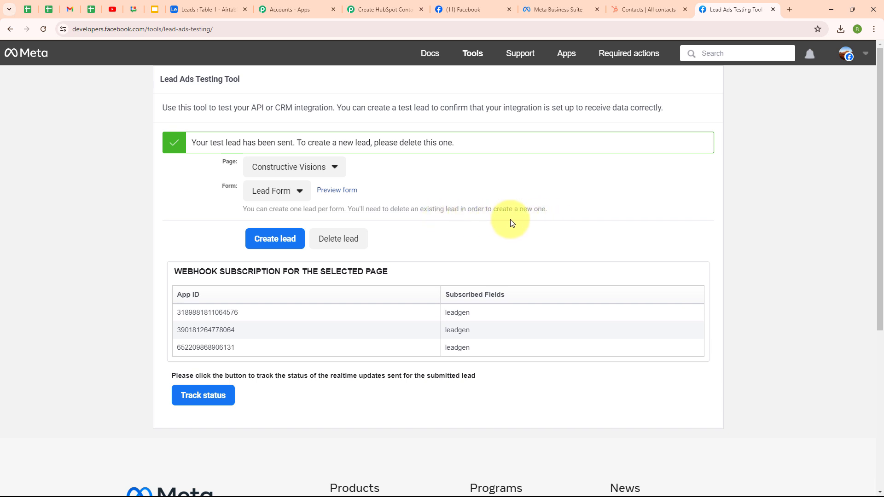
Delete the earlier test lead, reload, and select the Constructive Visions page.
left_click(343, 239)
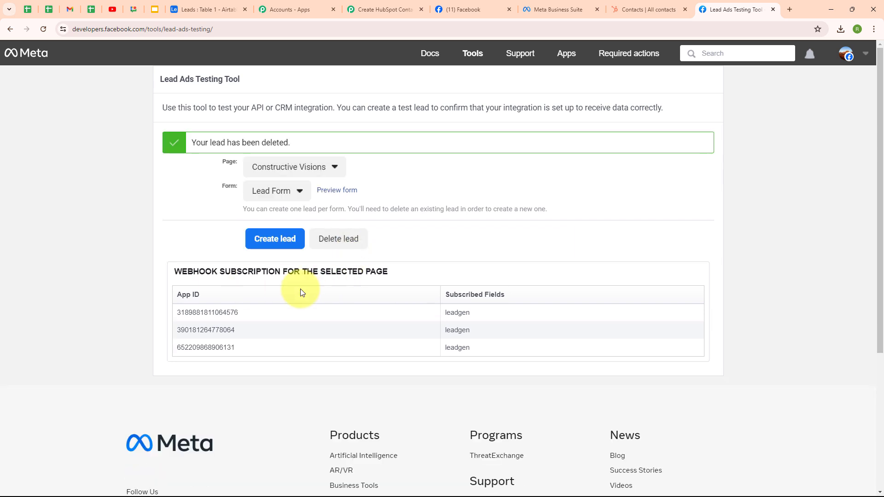
left_click(43, 29)
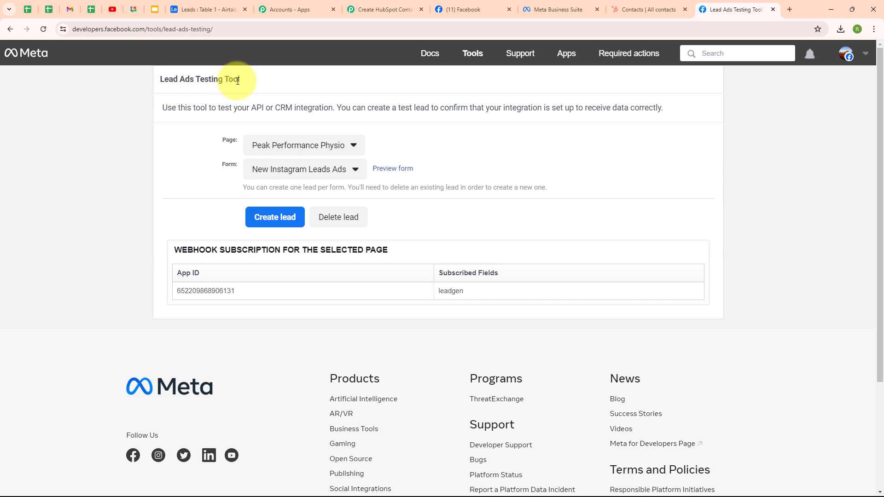
left_click(330, 145)
scroll(433, 416, "down", 1)
scroll(413, 419, "down", 12)
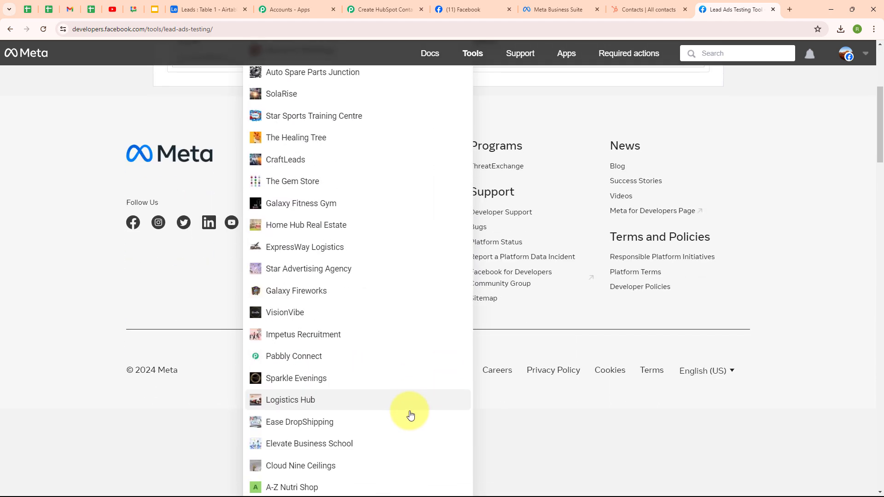
left_click(312, 313)
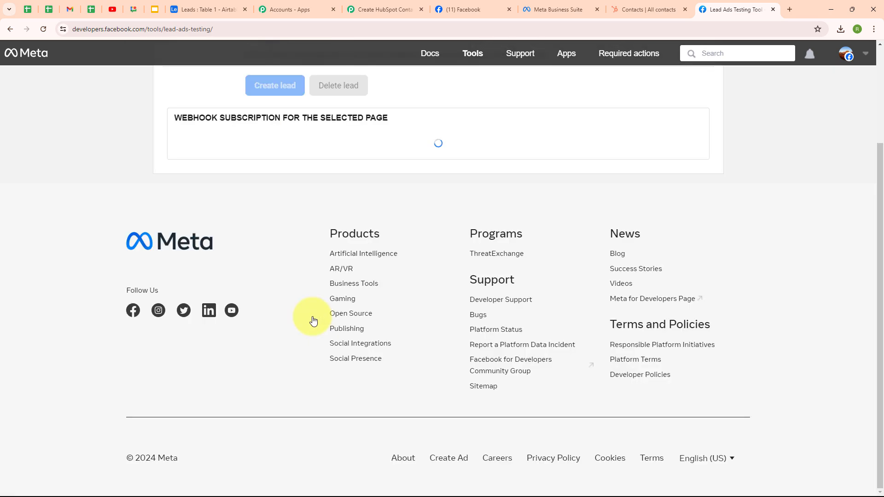
Select the Lead Form form and open its preview.
scroll(527, 246, "up", 3)
left_click(278, 177)
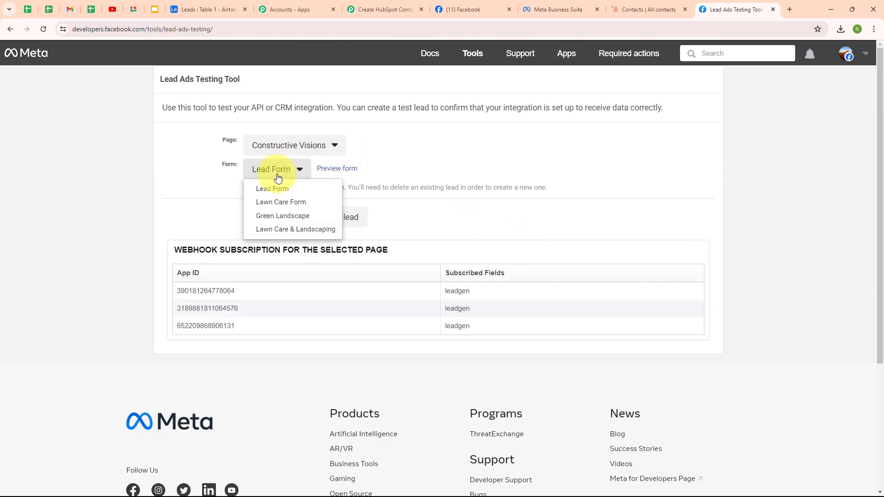
left_click(278, 189)
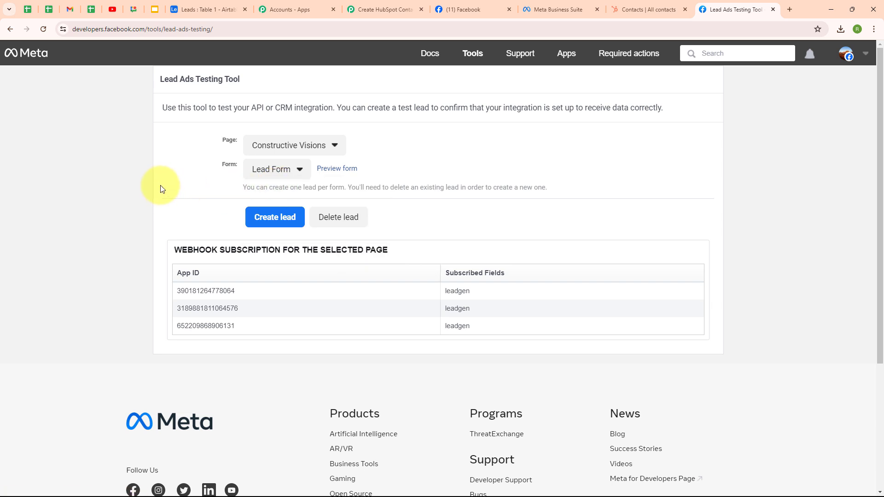
left_click(334, 173)
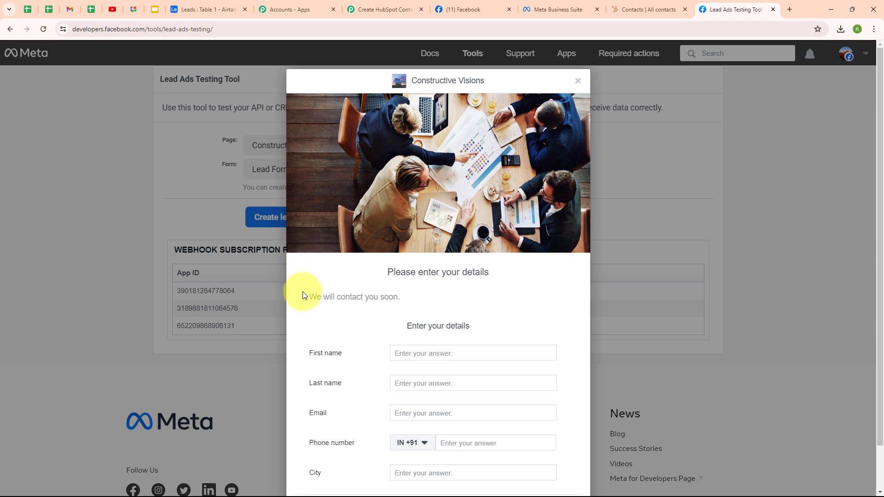
Enter first name 'Test', last name 'Lead' and a test e-mail address in the form.
left_click(426, 352)
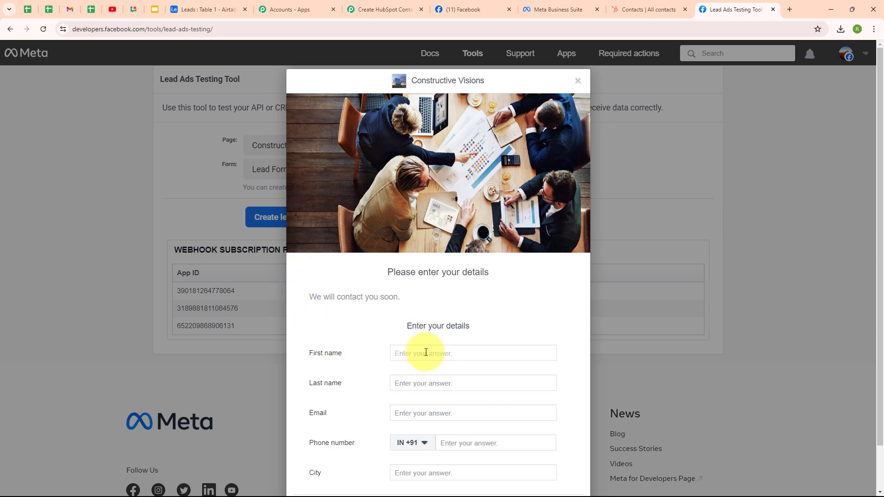
type("Test")
left_click(424, 382)
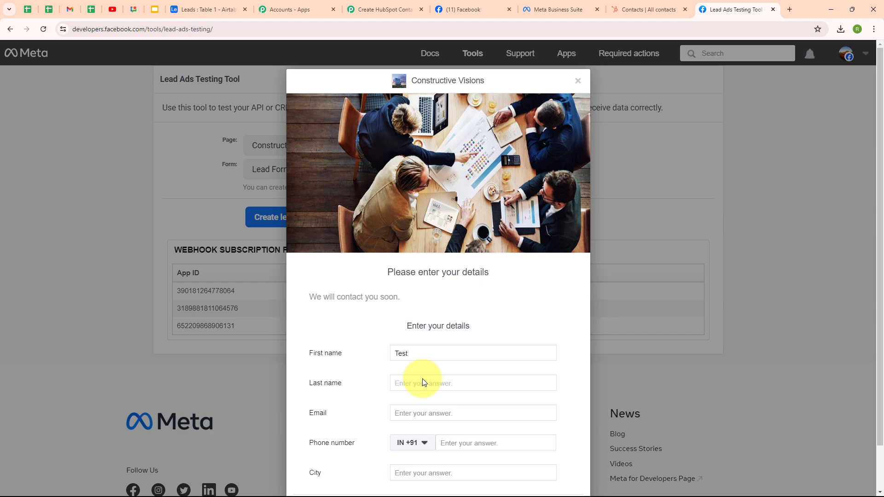
type("Lead")
key("Tab")
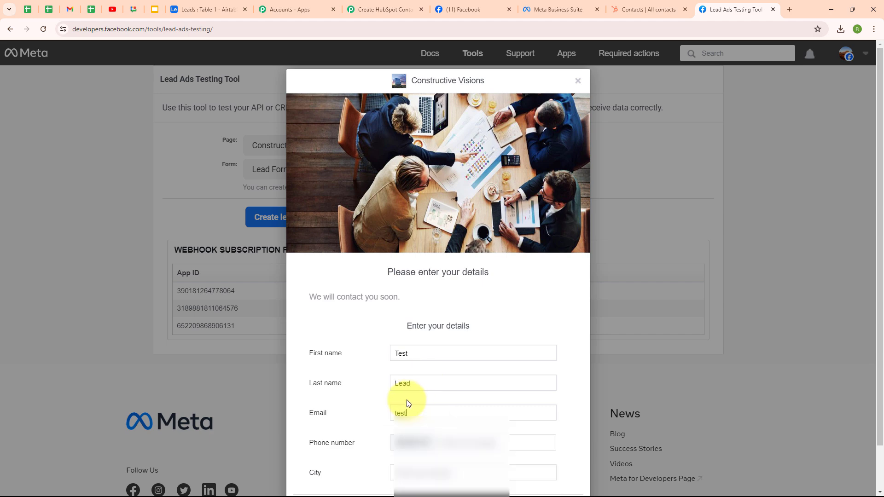
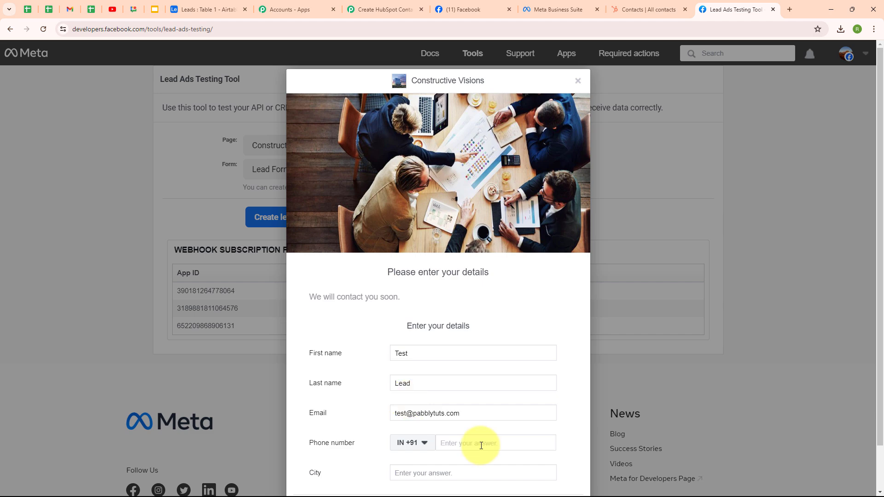
Enter a phone number and city 'Ajmer', then continue and submit the test lead.
left_click(481, 444)
type("90000 00000")
key("Tab")
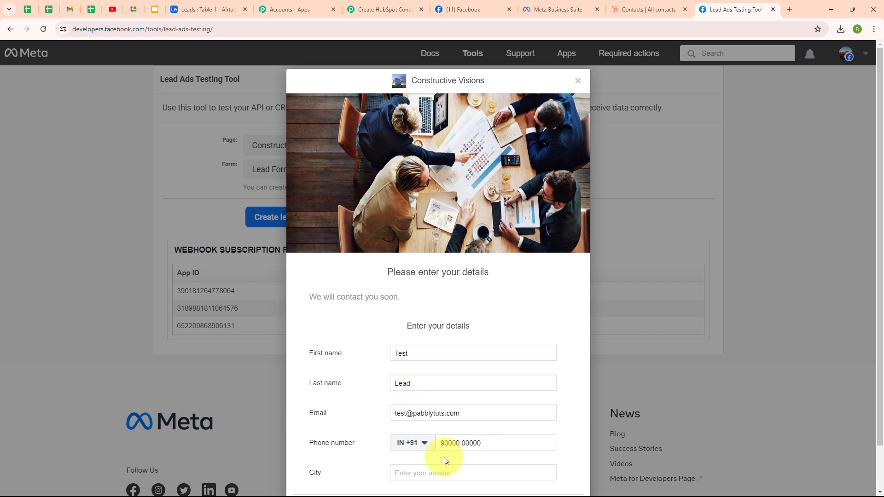
type("Ajmer")
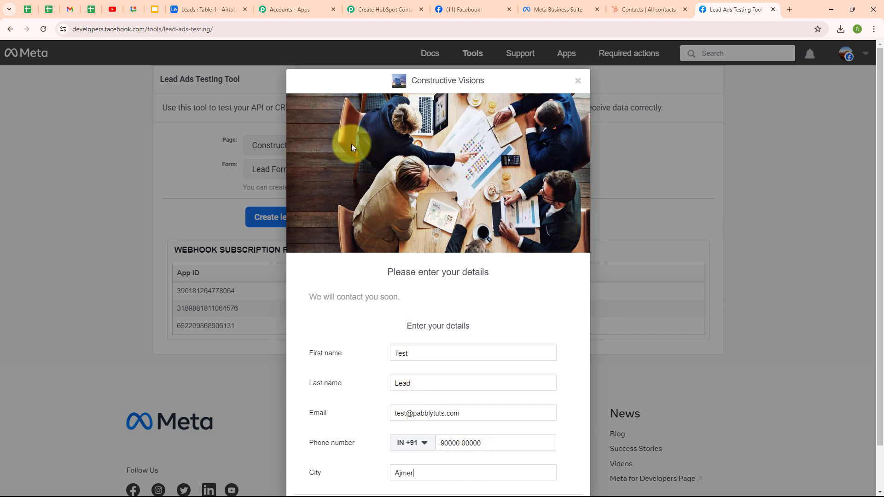
scroll(556, 328, "down", 1)
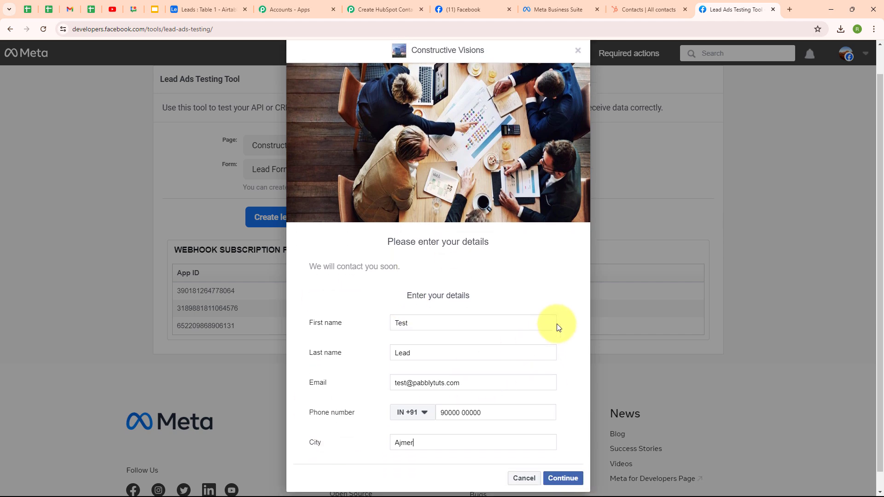
left_click(562, 459)
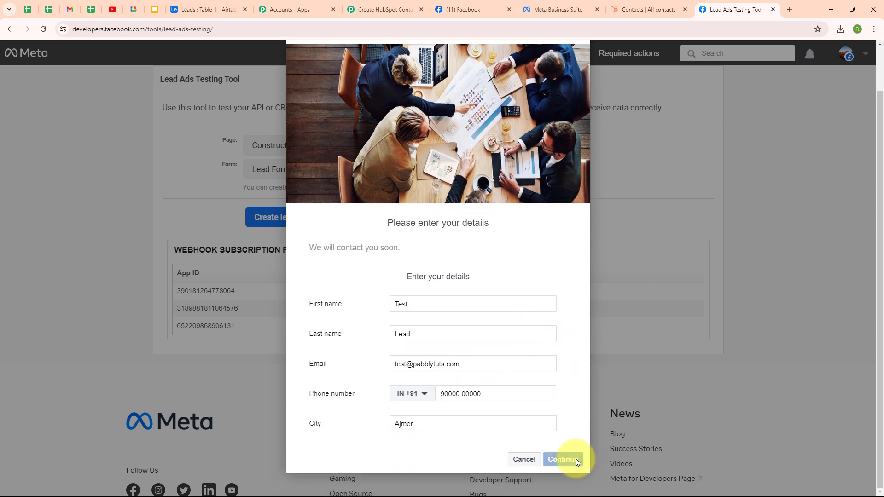
left_click(566, 351)
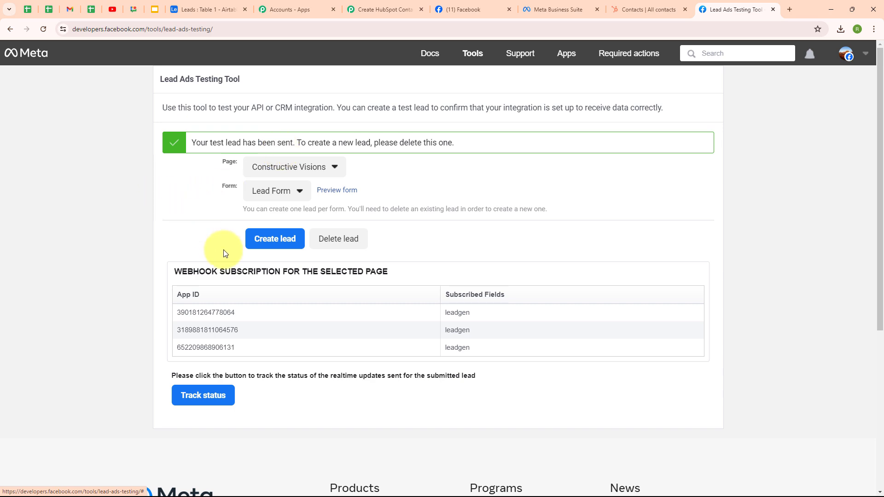
Reload the HubSpot contacts list to confirm the new Test Lead contact, then view the Airtable Leads table.
left_click(633, 2)
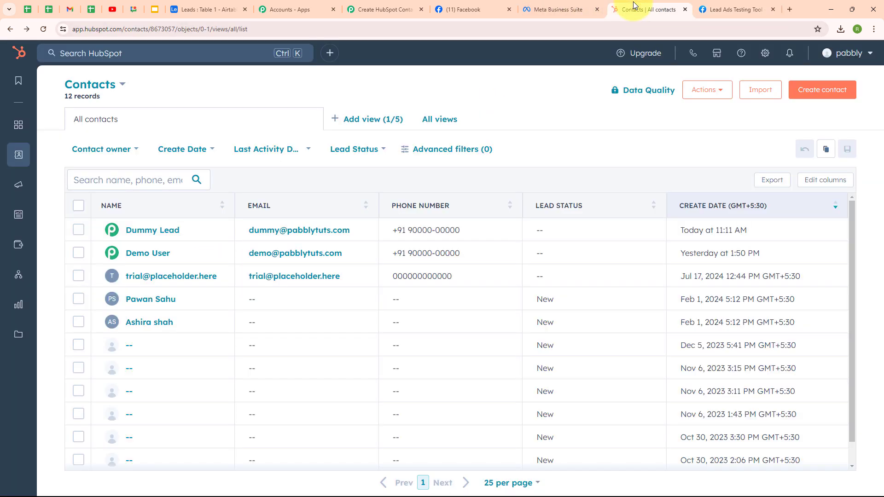
left_click(46, 32)
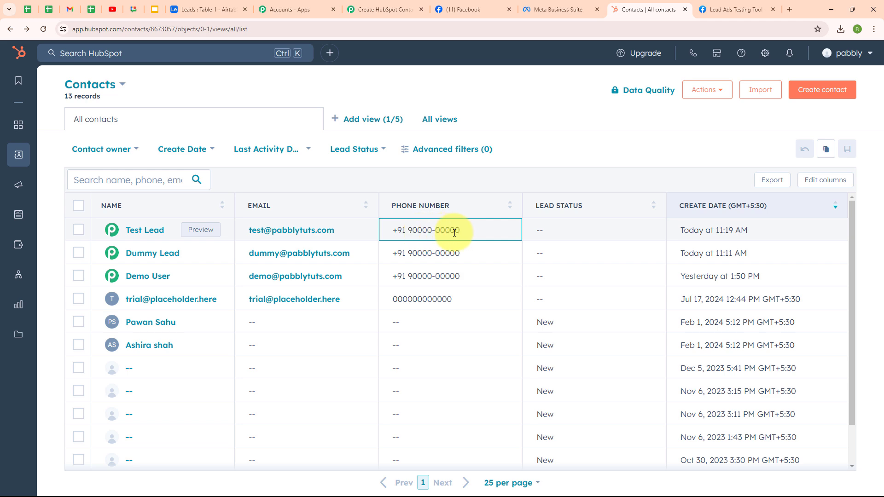
left_click(180, 7)
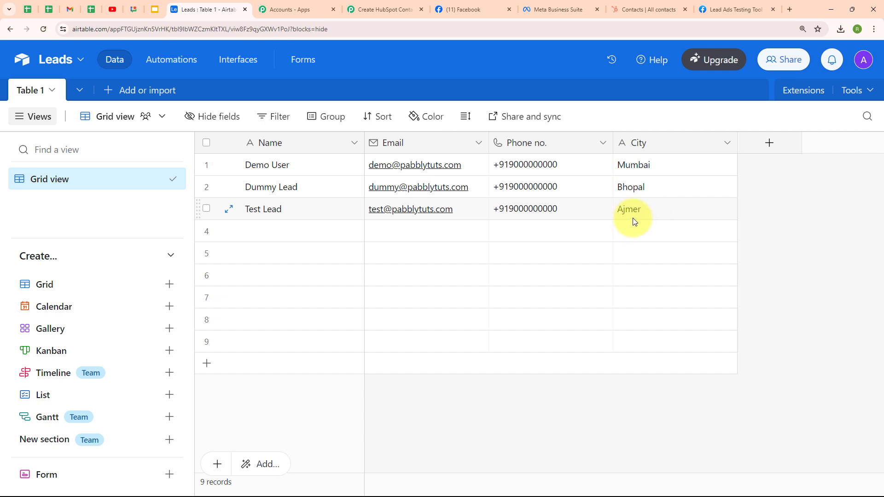
After confirming the Ajmer Test Lead row in Airtable, return to the Pabbly Connect workflow.
left_click(408, 8)
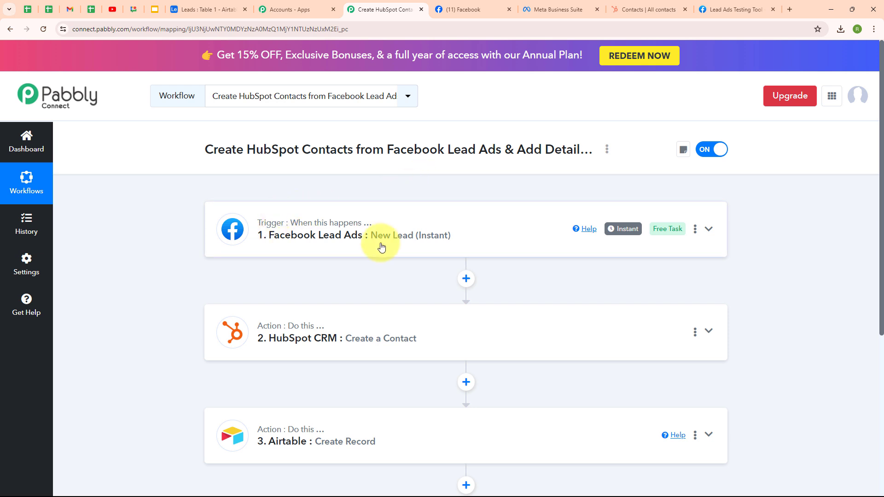
scroll(558, 221, "down", 3)
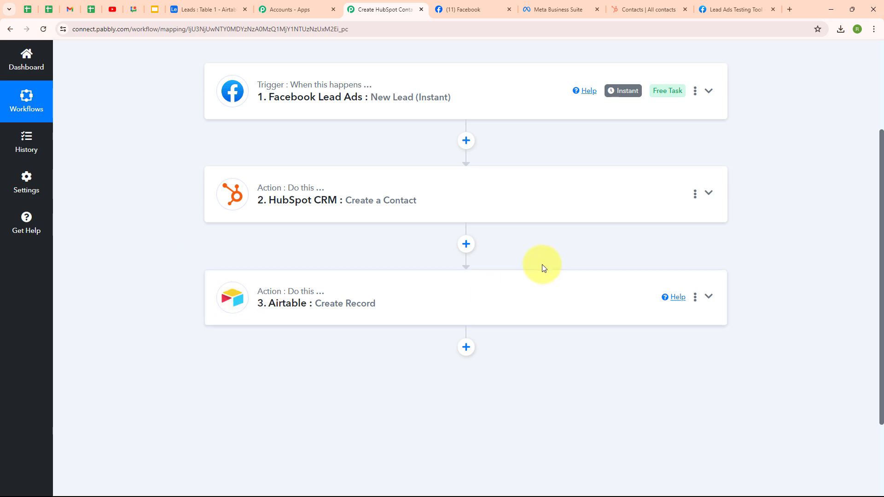
scroll(542, 264, "up", 3)
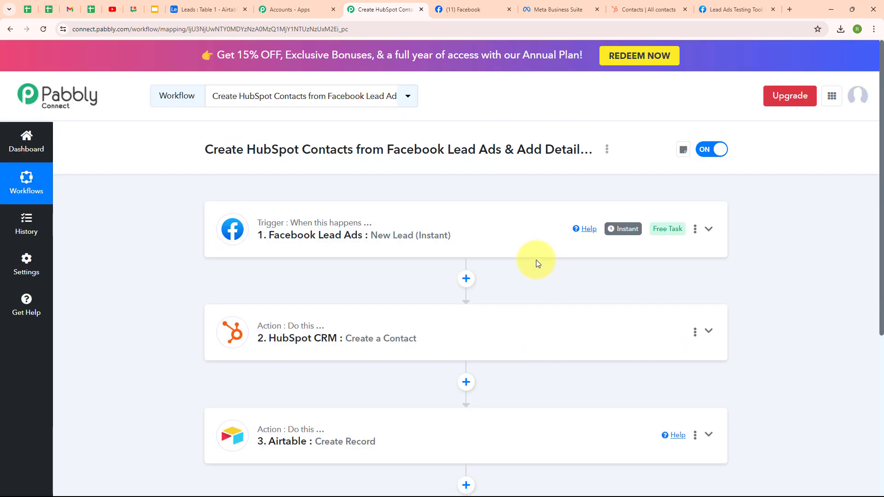